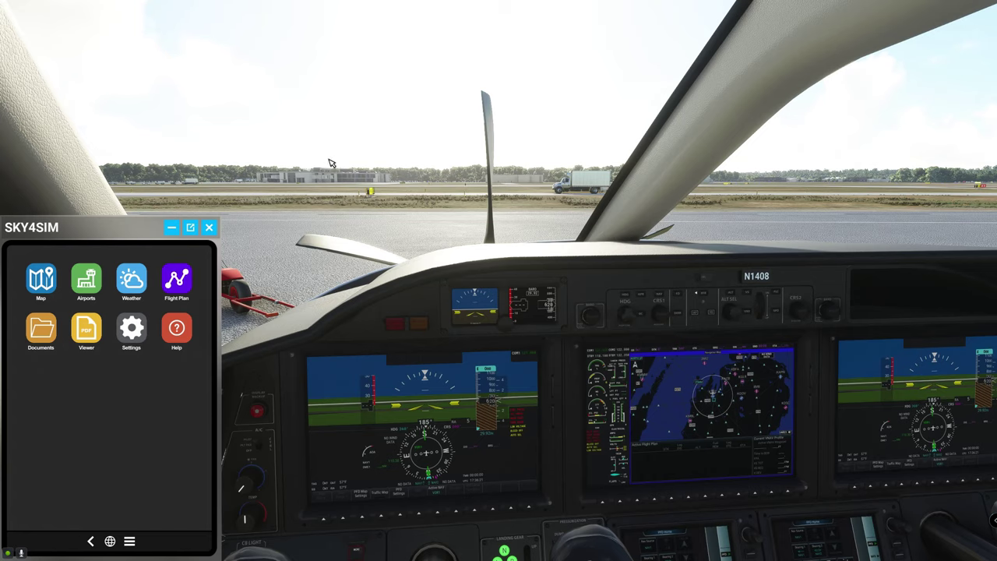
Open the Map app and enlarge the map around KTVC airport in Traverse City.
mouse_move(456, 22)
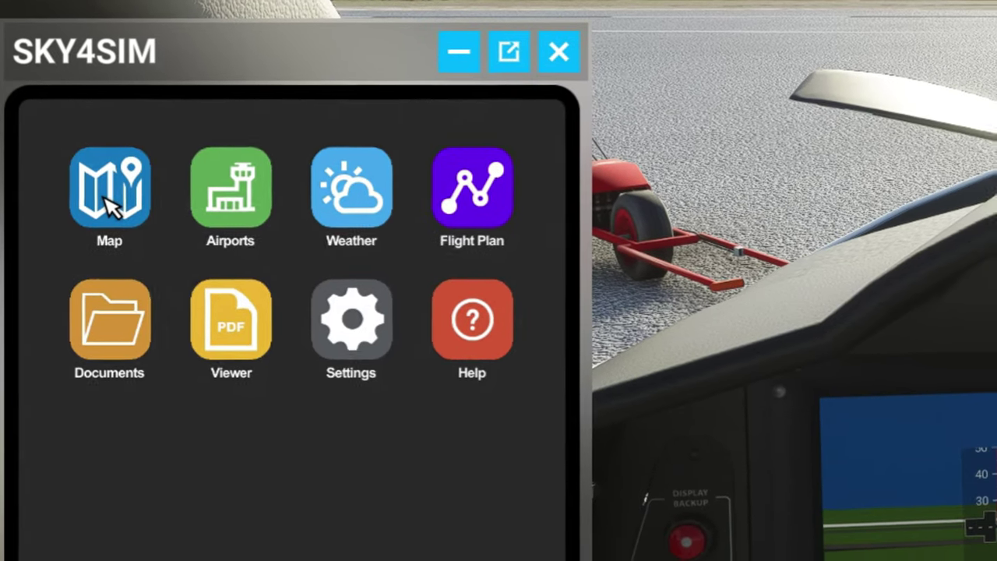
left_click(50, 282)
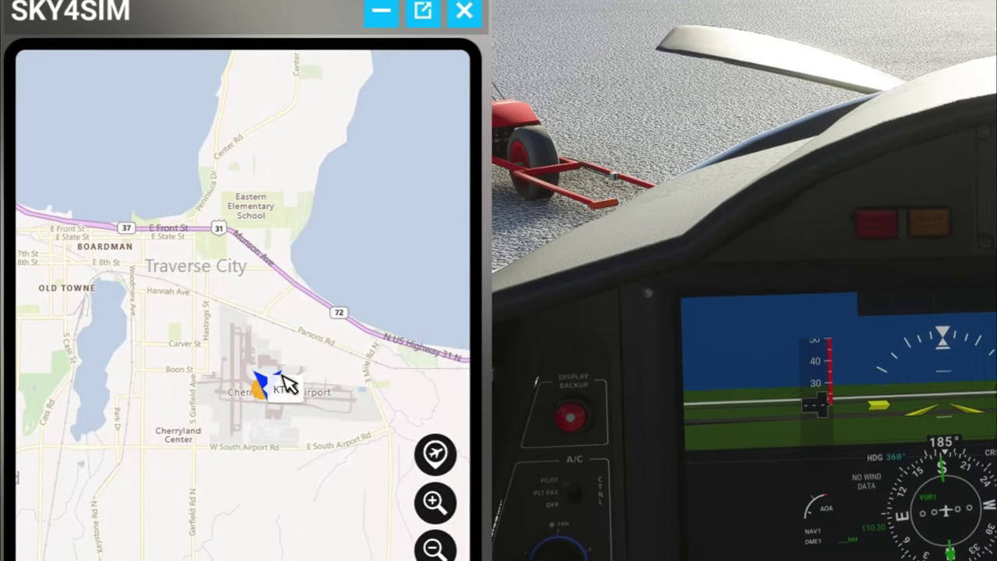
scroll(284, 440, "up", 1)
left_click(257, 353)
scroll(257, 358, "up", 2)
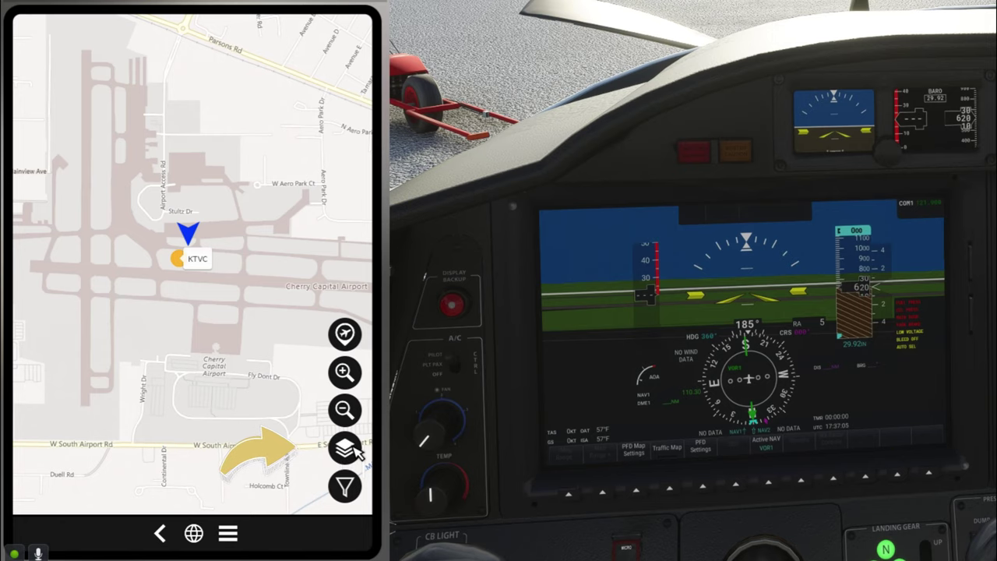
Cycle the map background through the light grey and satellite styles and back to the road map.
left_click(348, 453)
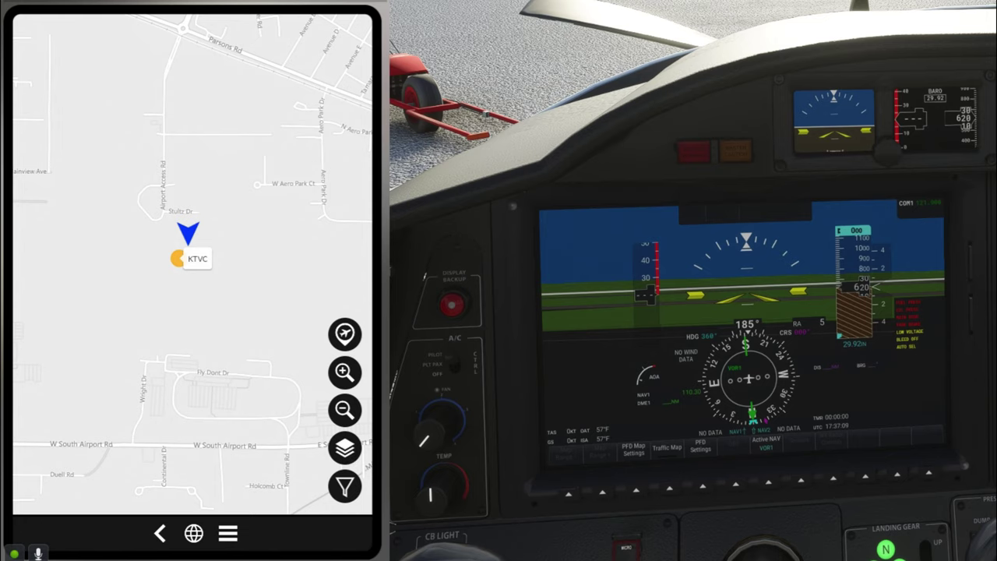
left_click(350, 455)
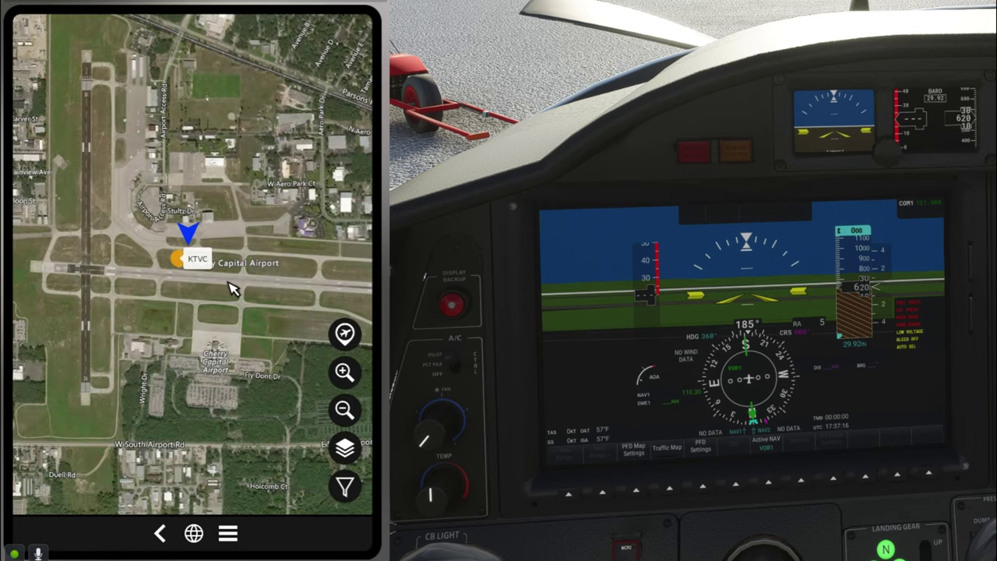
left_click(350, 450)
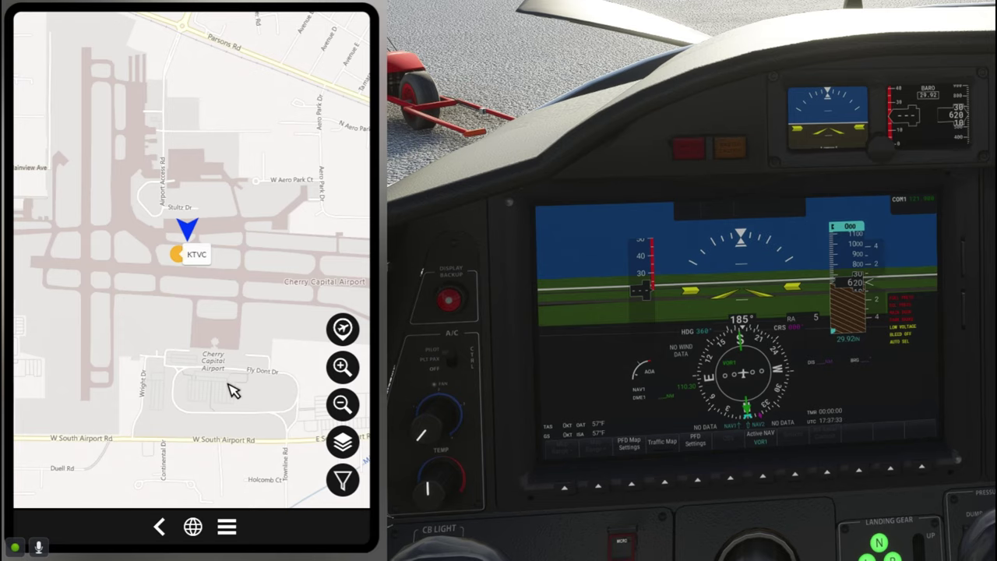
Examine the airports surrounding KTVC on the regional map, including Y89 and KACB.
scroll(234, 389, "down", 5)
scroll(233, 389, "down", 3)
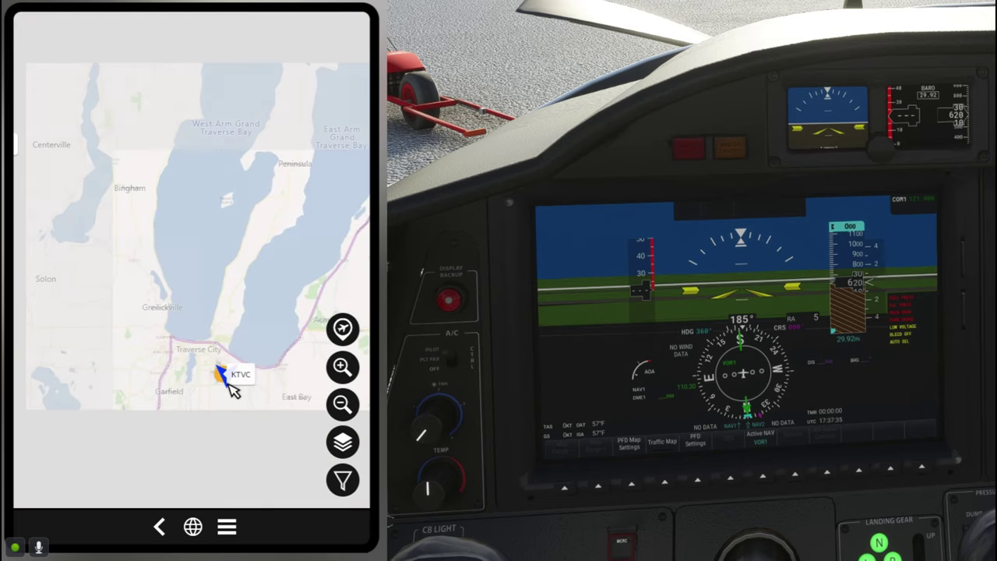
left_click_drag(243, 399, 218, 362)
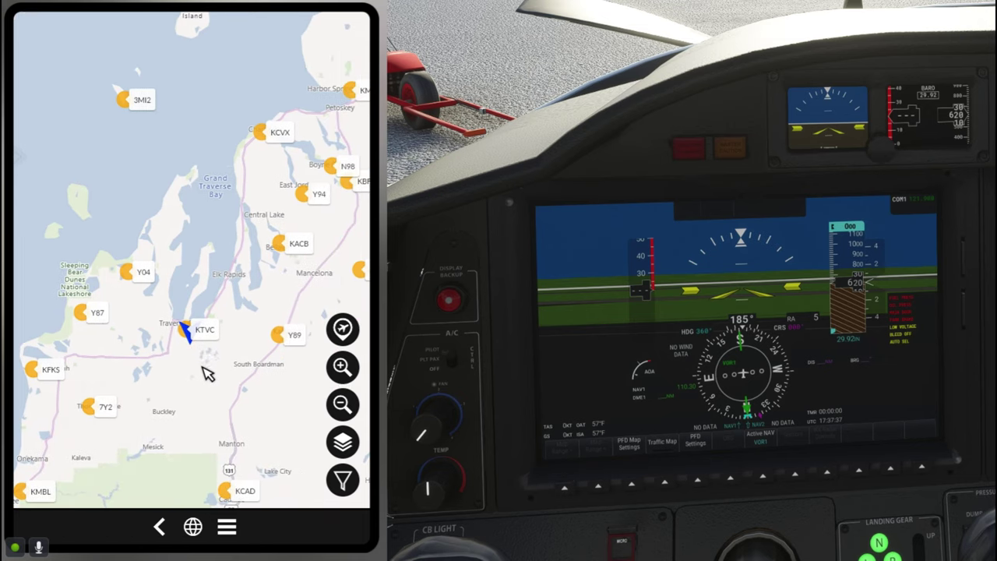
mouse_move(281, 332)
mouse_move(286, 237)
left_click_drag(220, 391, 213, 362)
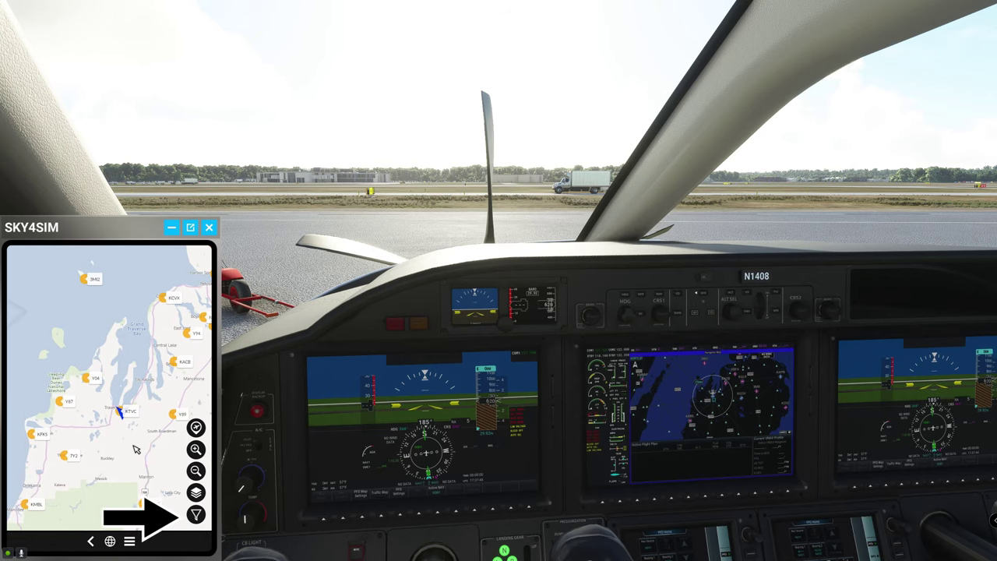
Turn on the VOR and NDB markers in the map filters and return to the map.
left_click(196, 516)
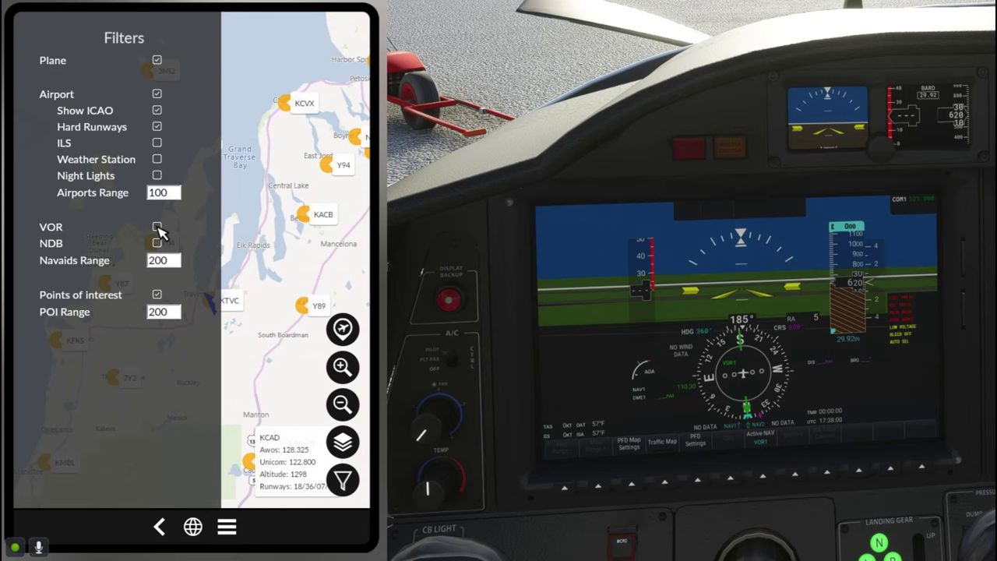
left_click(158, 226)
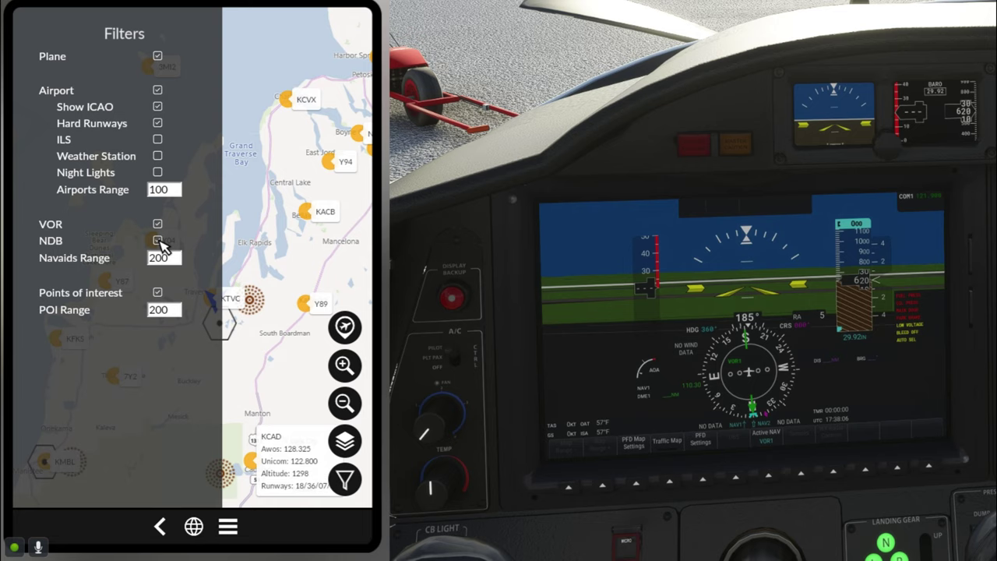
left_click(278, 290)
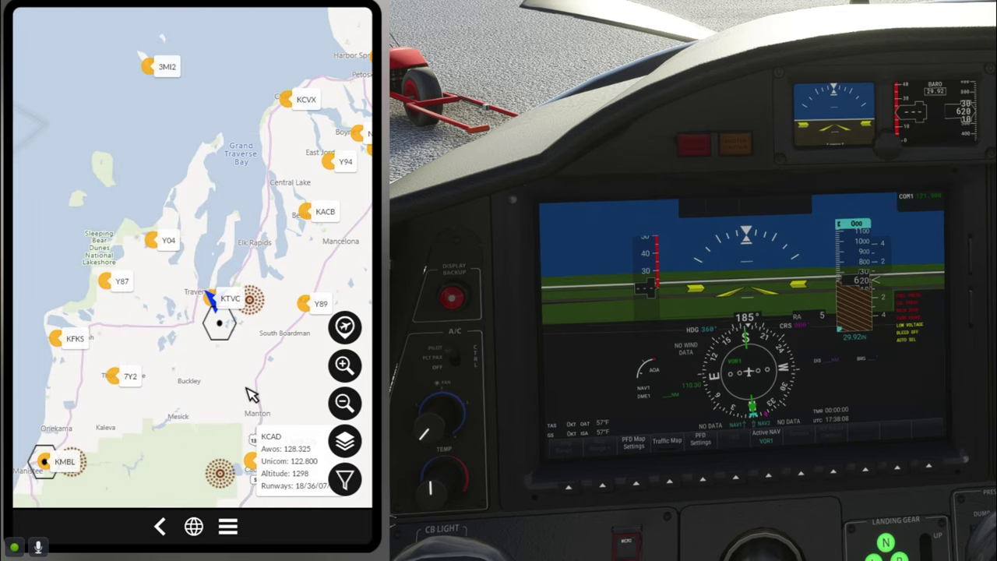
Examine the details of the VOR and NDB stations near KTVC on the map.
scroll(239, 367, "up", 2)
mouse_move(210, 290)
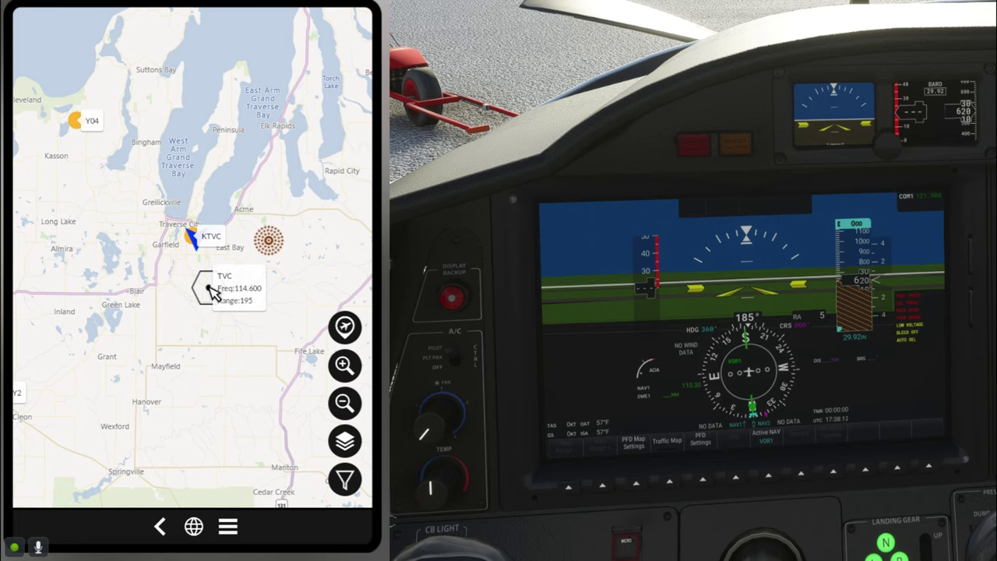
mouse_move(271, 248)
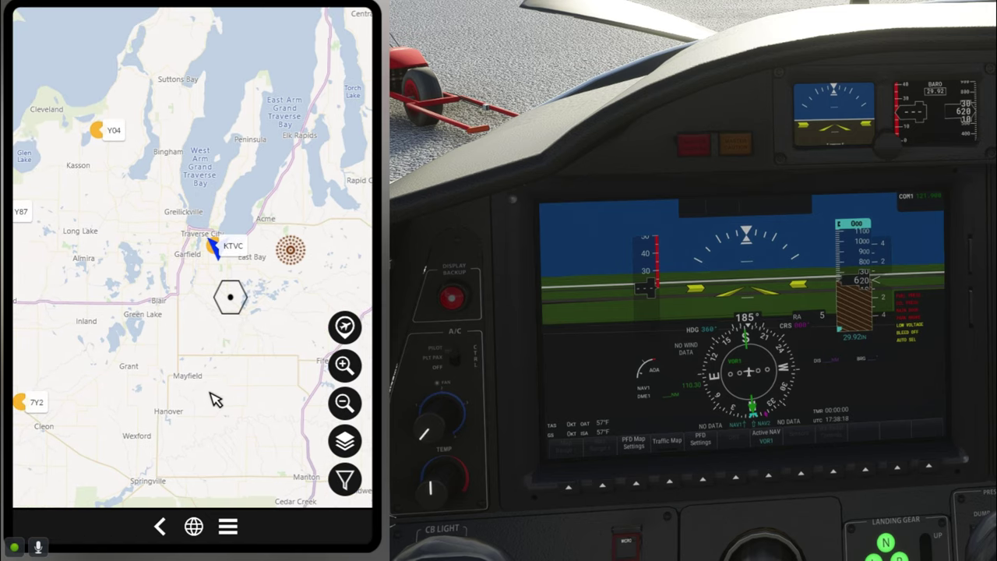
left_click_drag(273, 340, 181, 381)
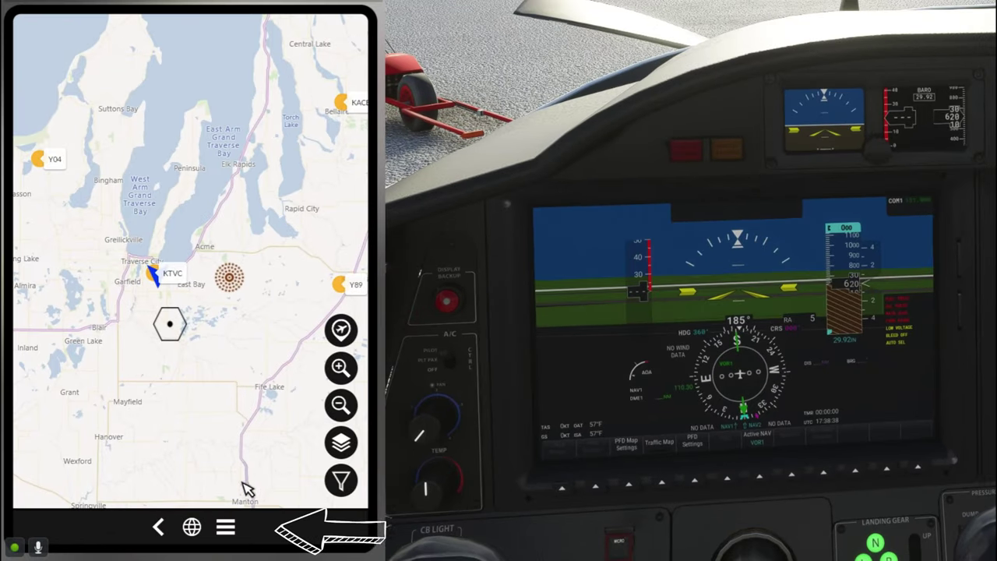
Open the Airports app and look up the airport KBWI.
left_click(221, 535)
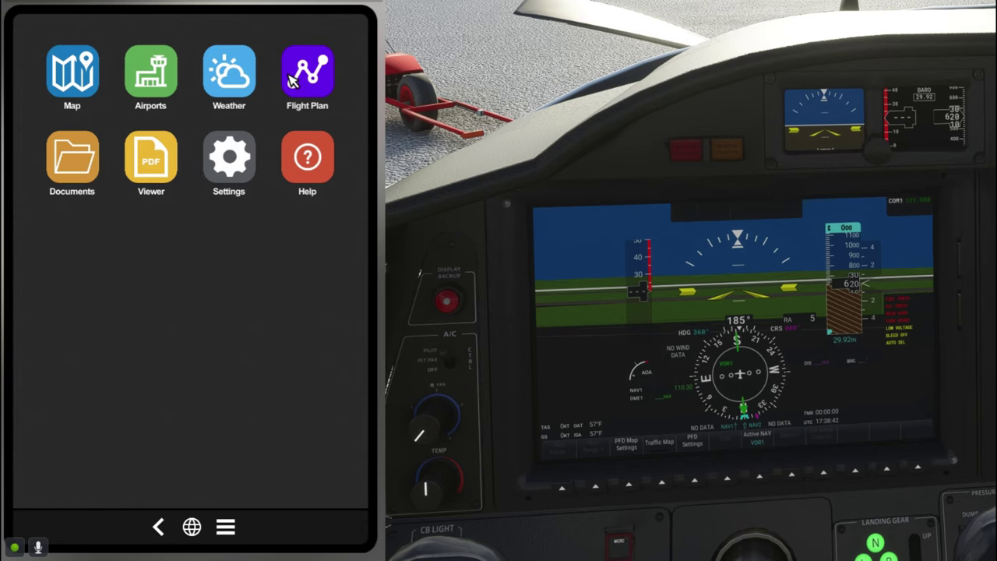
left_click(150, 78)
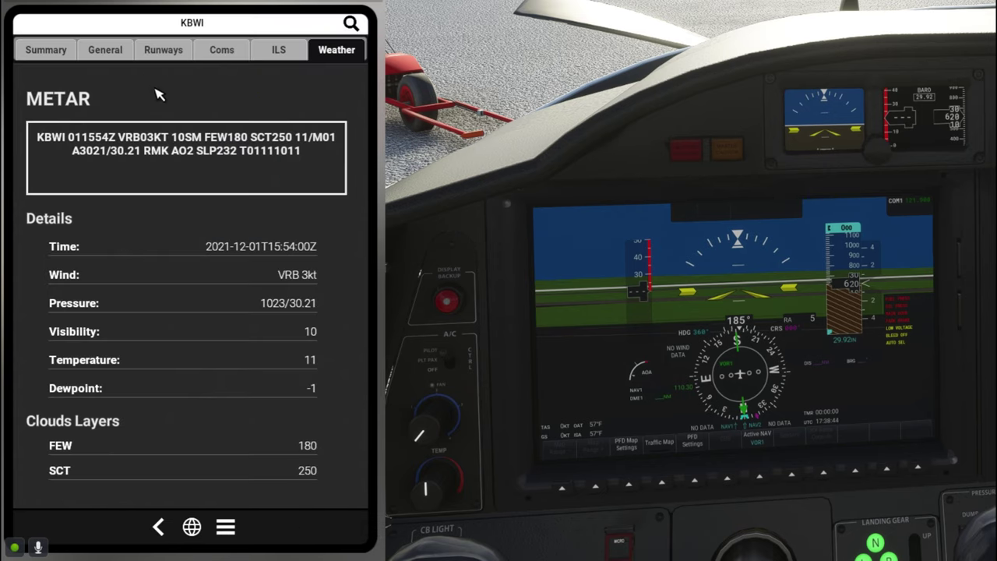
left_click(212, 28)
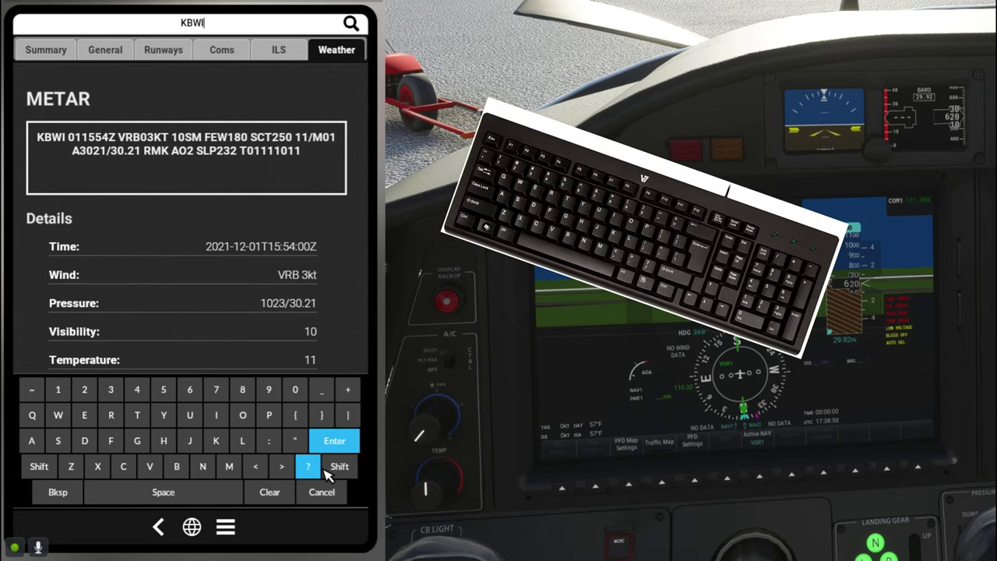
left_click(334, 442)
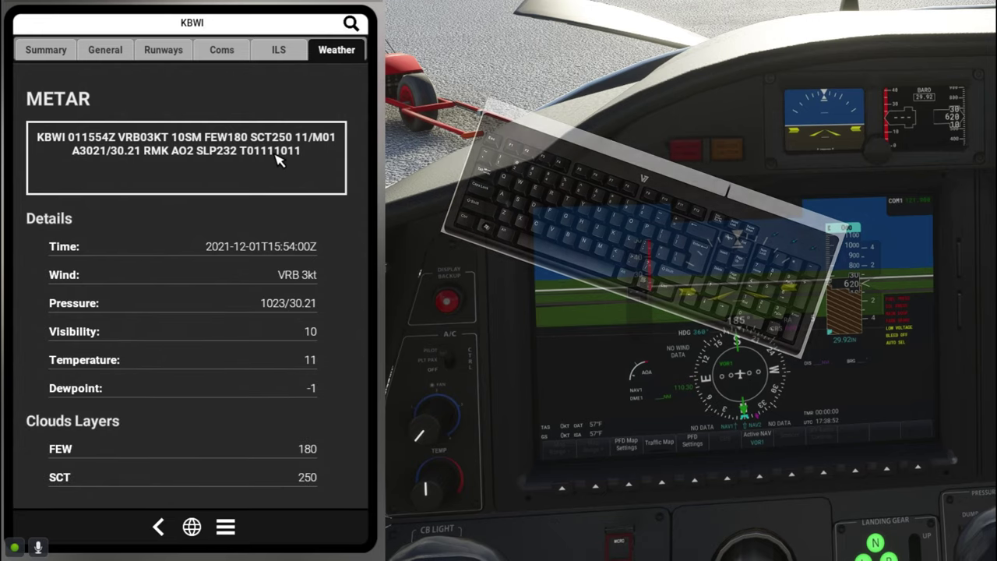
Review the summary of KBWI, covering its real weather, wind, runways, radios and satellite image.
left_click(45, 54)
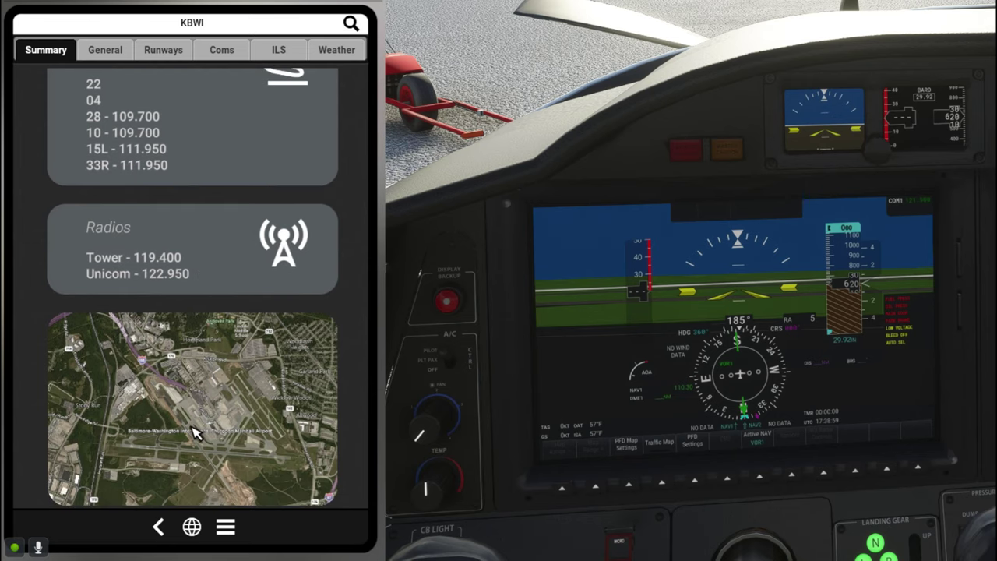
scroll(234, 277, "up", 1)
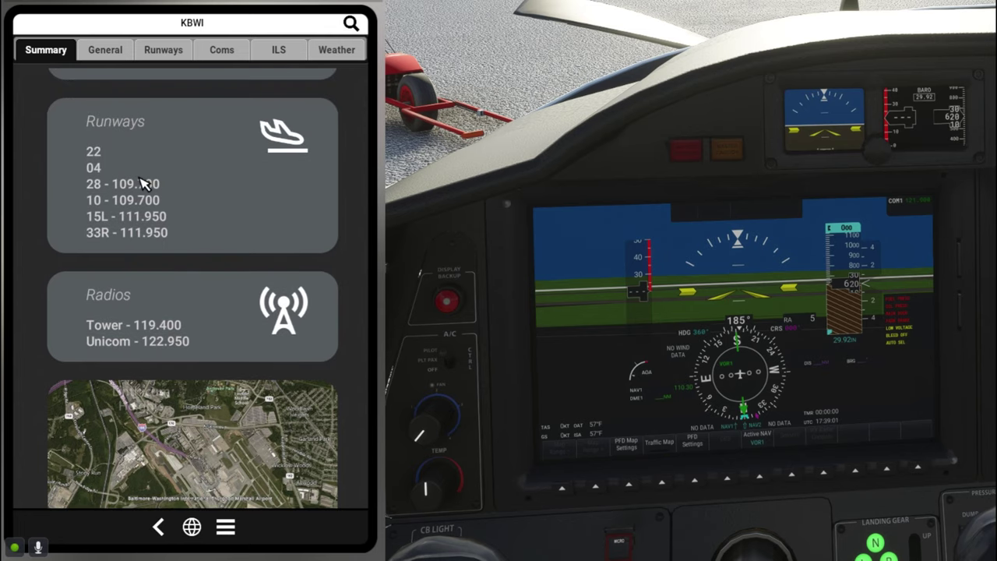
scroll(150, 187, "up", 1)
scroll(254, 276, "up", 1)
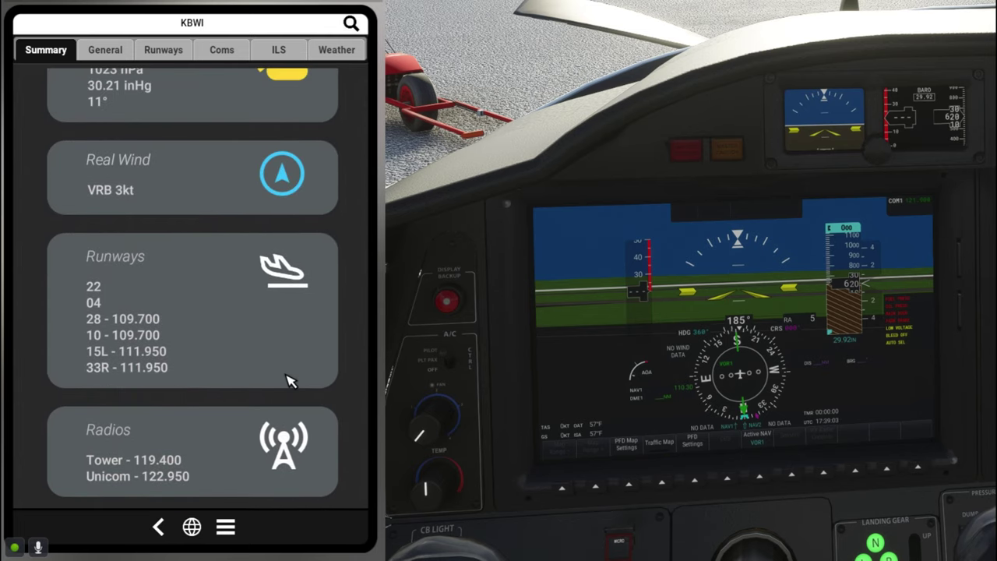
scroll(288, 381, "up", 2)
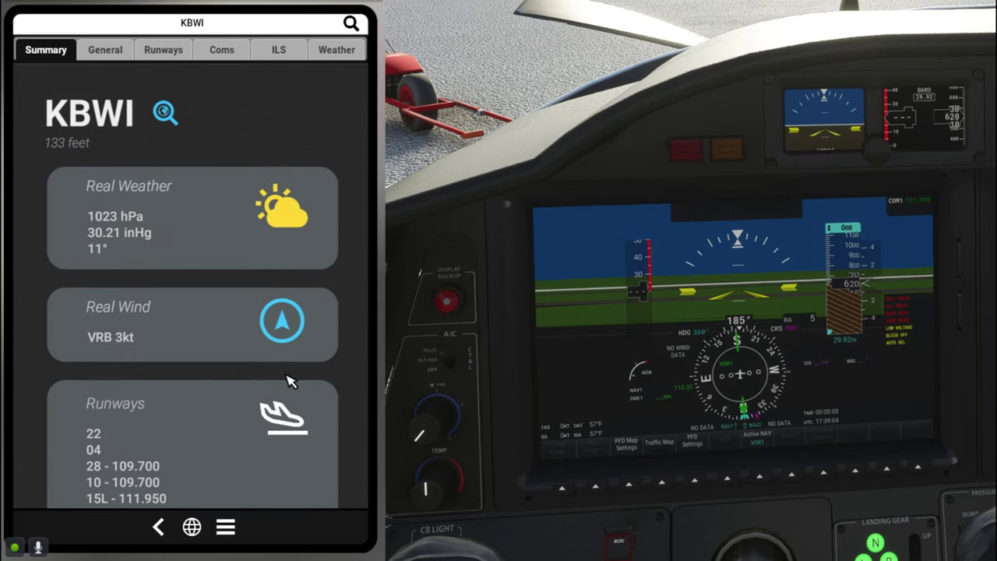
Examine KBWI's general airport information and its runway details.
left_click(103, 50)
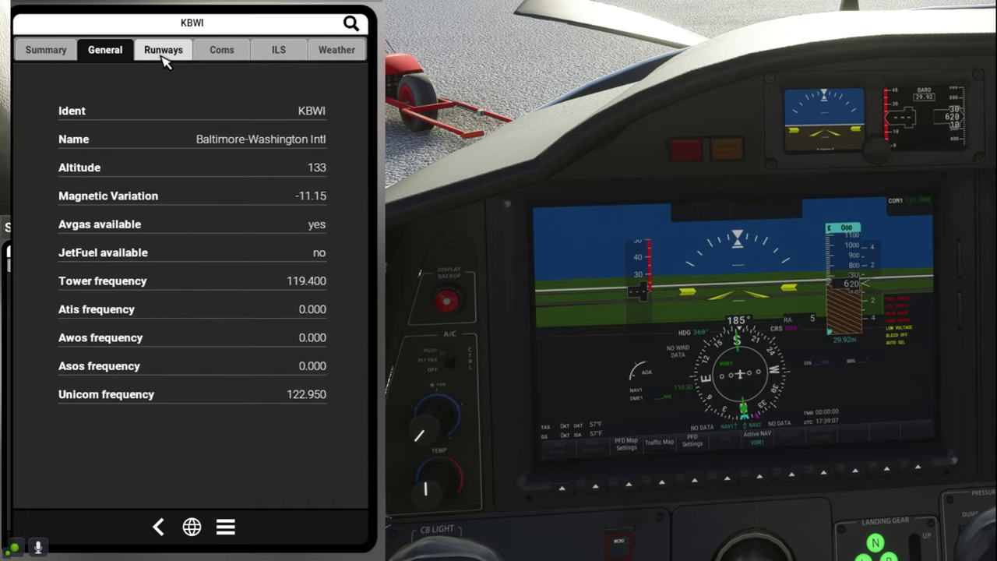
left_click(162, 53)
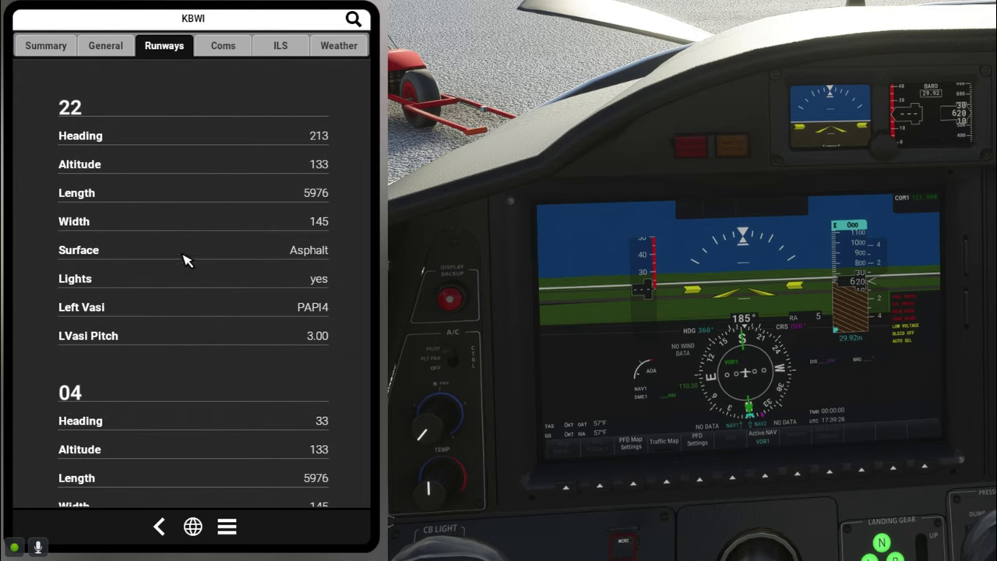
scroll(187, 261, "down", 1)
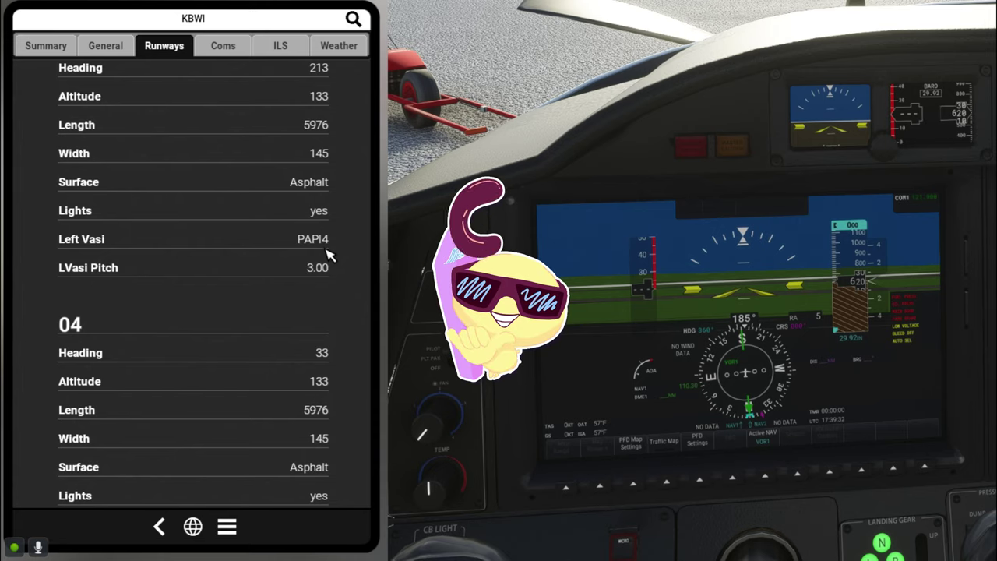
Review KBWI's communication frequencies and its ILS approach data.
left_click(227, 53)
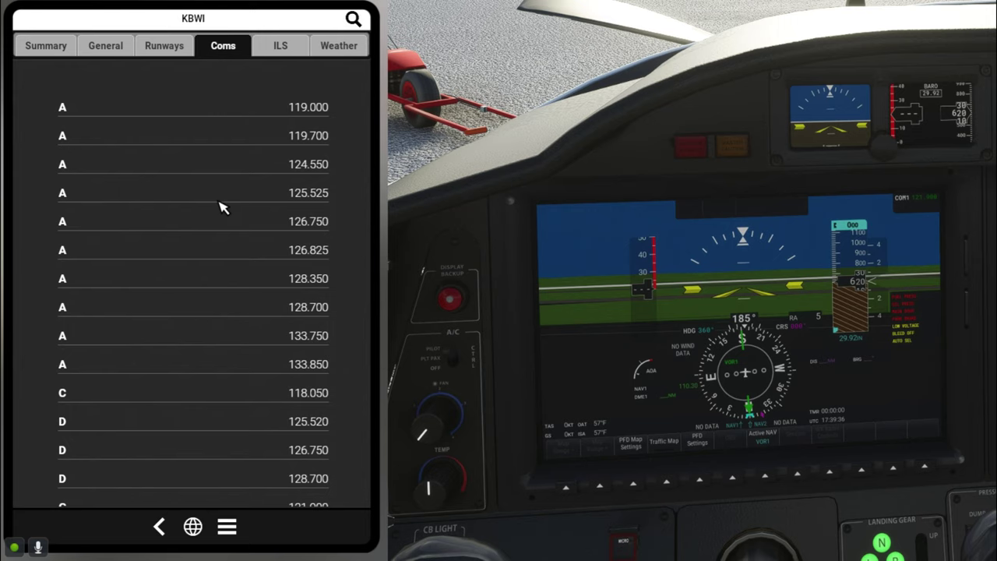
scroll(222, 206, "down", 2)
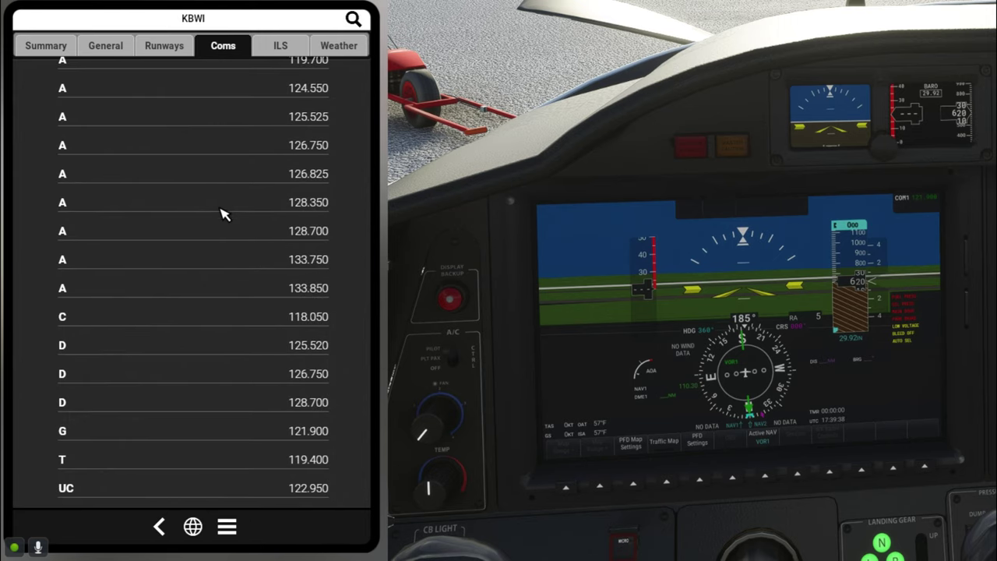
left_click(280, 45)
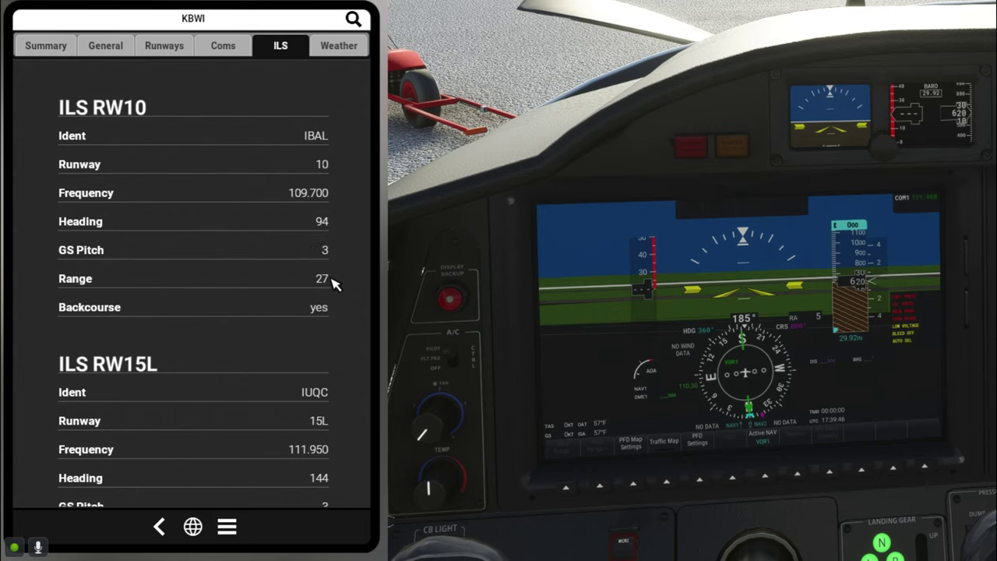
View the METAR weather report for KBWI and open the Weather app.
left_click(339, 51)
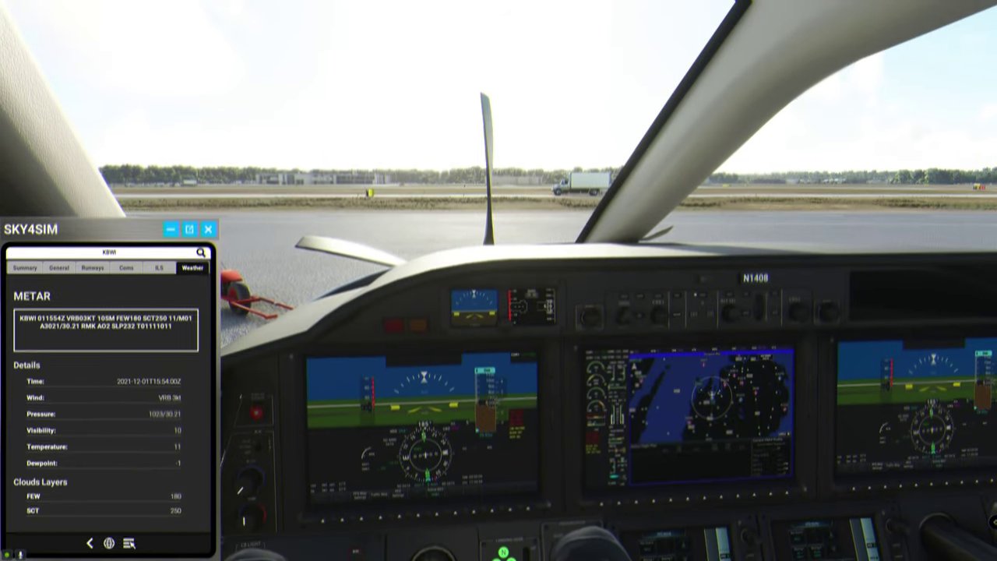
left_click(110, 542)
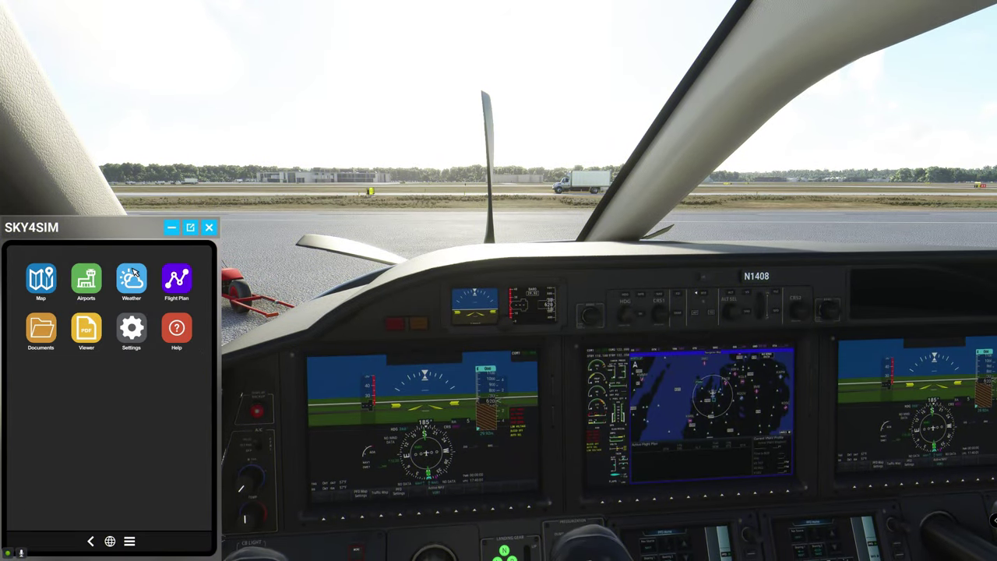
left_click(132, 282)
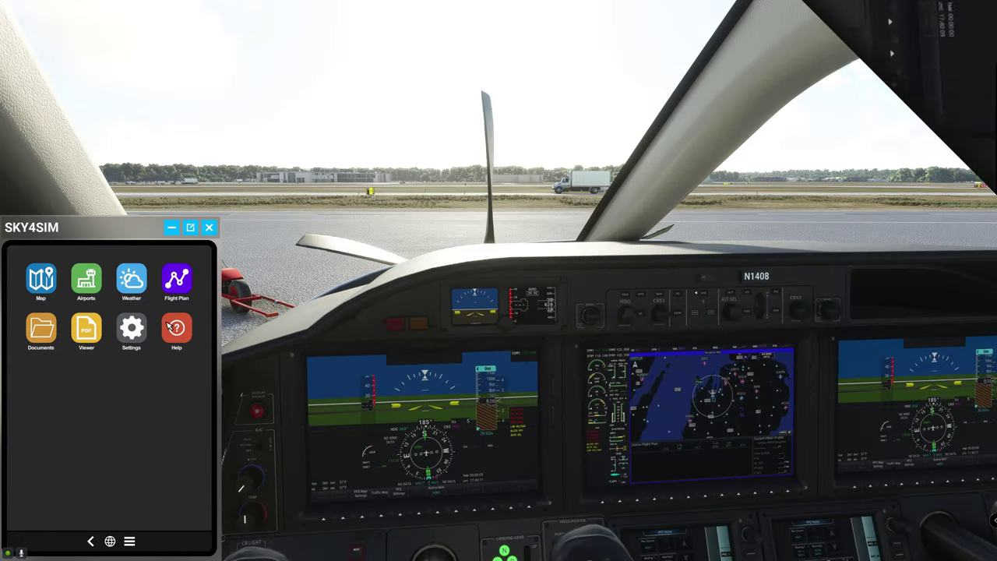
Open the Flight Plan app, look through its sections and bring up the one for creating a plan.
left_click(178, 286)
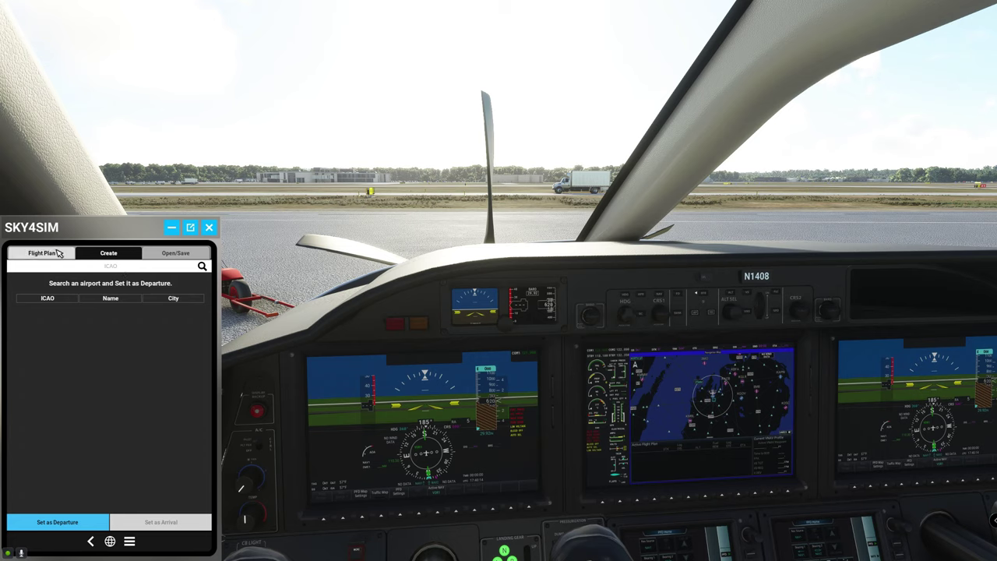
left_click(43, 253)
left_click(102, 255)
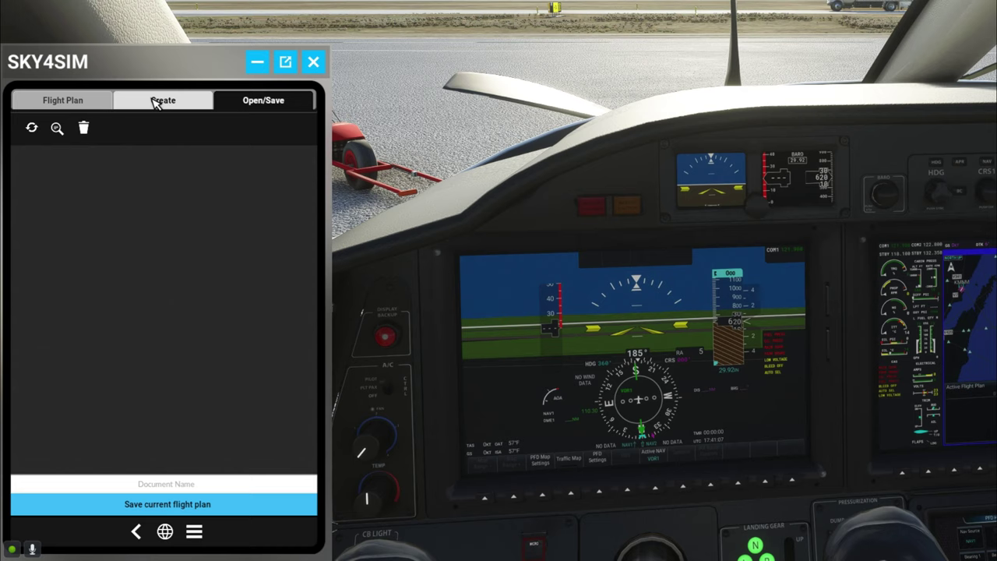
left_click(156, 102)
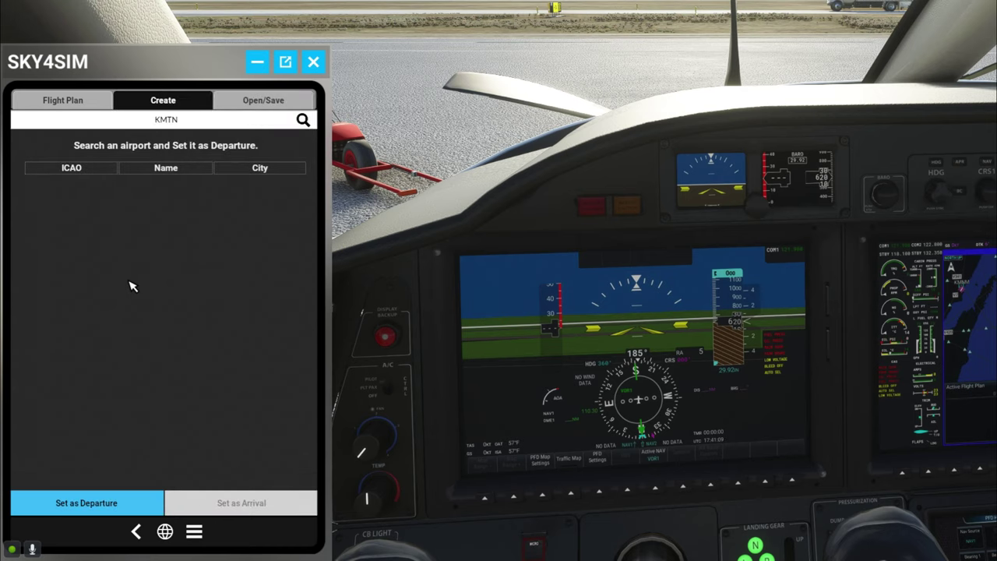
Open the Documents app and display the 00425AD document.
left_click_drag(195, 58, 196, 15)
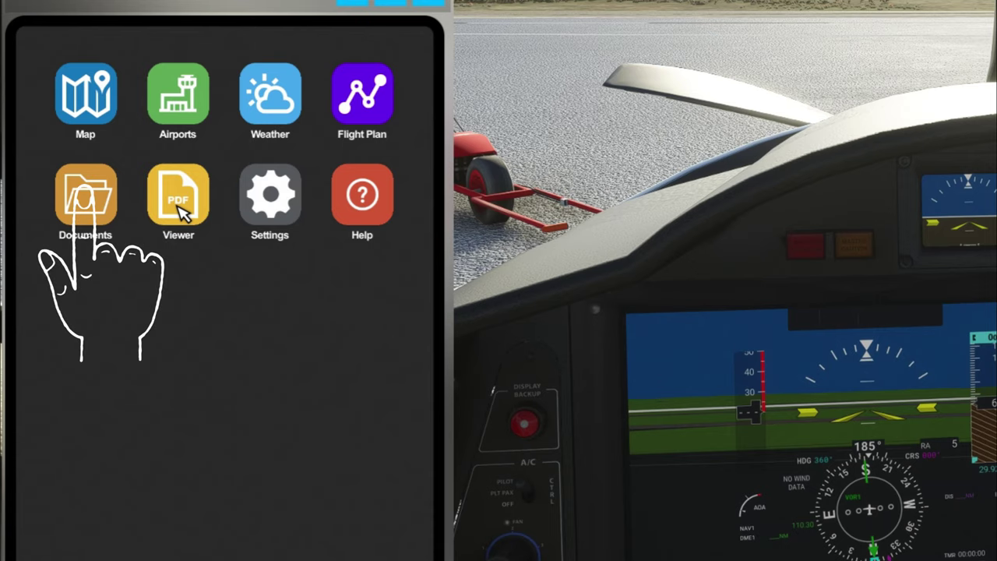
left_click(90, 201)
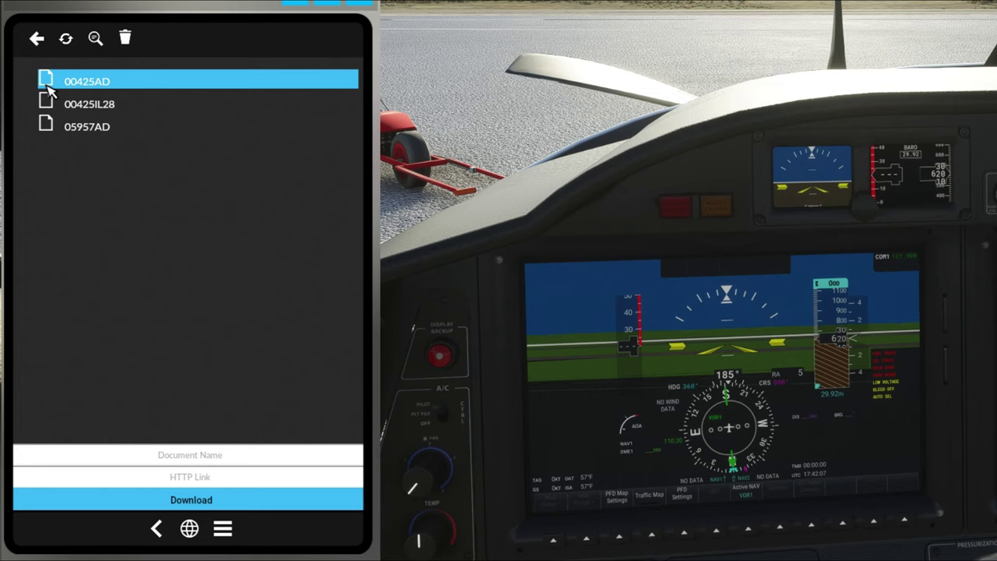
left_click(48, 84)
left_click(47, 83)
left_click(95, 38)
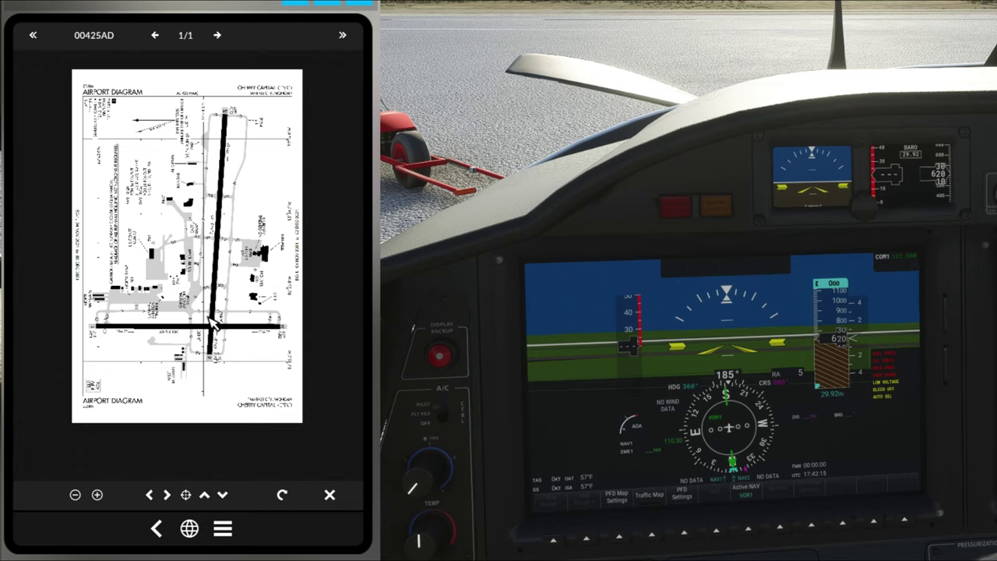
Rotate the Cherry Capital airport diagram a quarter turn and inspect its runways, ramps and taxiways up close.
scroll(207, 269, "up", 2)
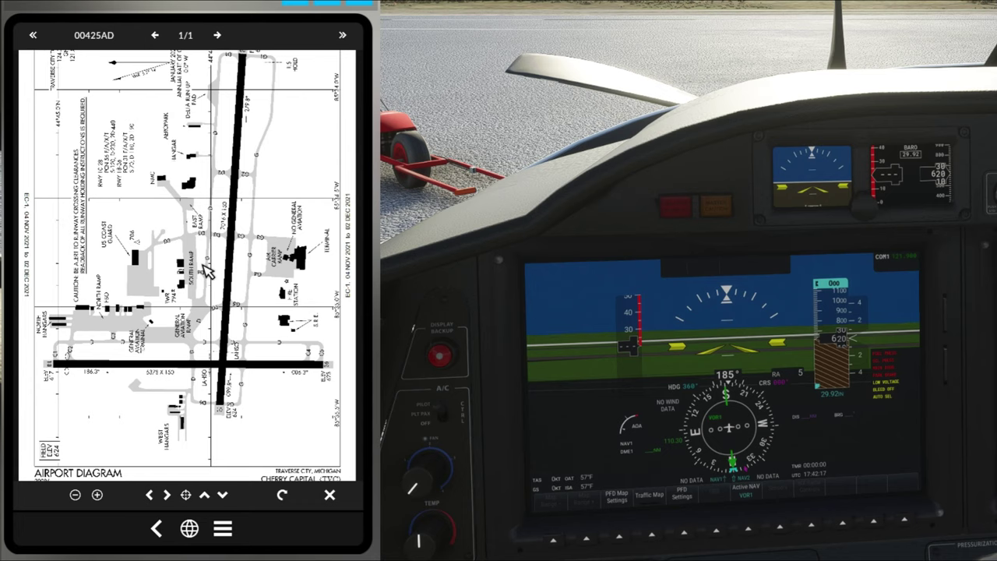
scroll(207, 269, "up", 3)
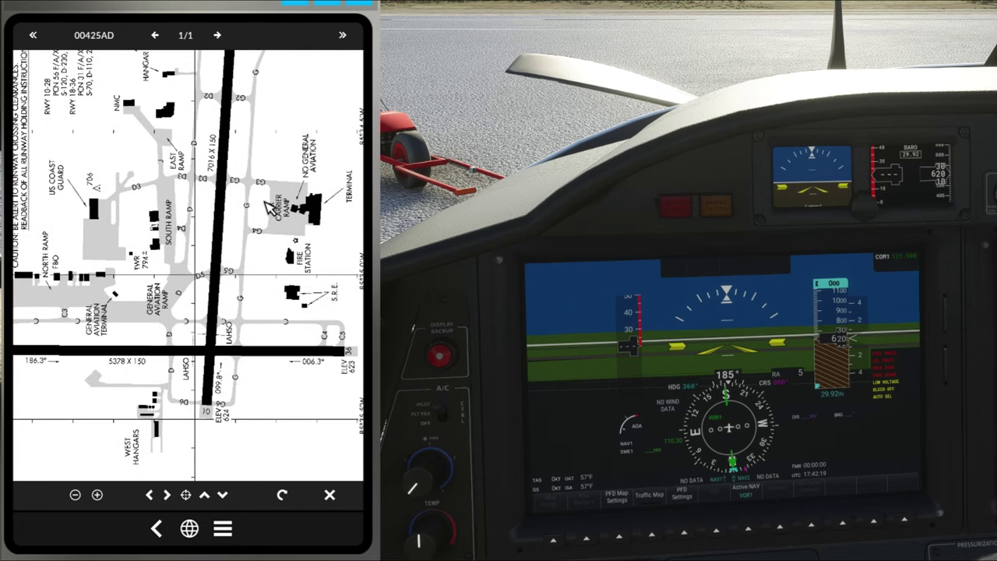
left_click_drag(211, 226, 269, 229)
scroll(175, 152, "up", 2)
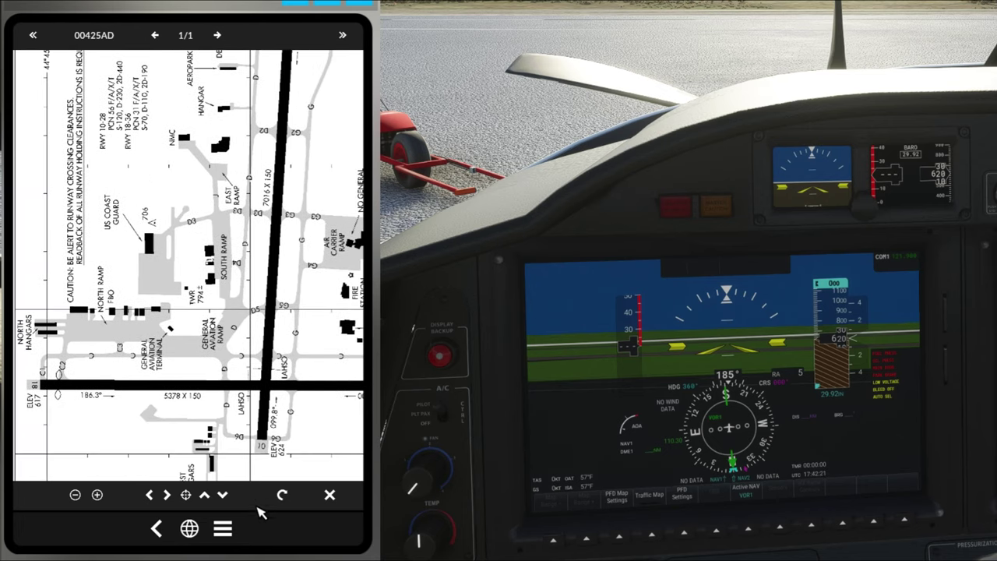
left_click(282, 493)
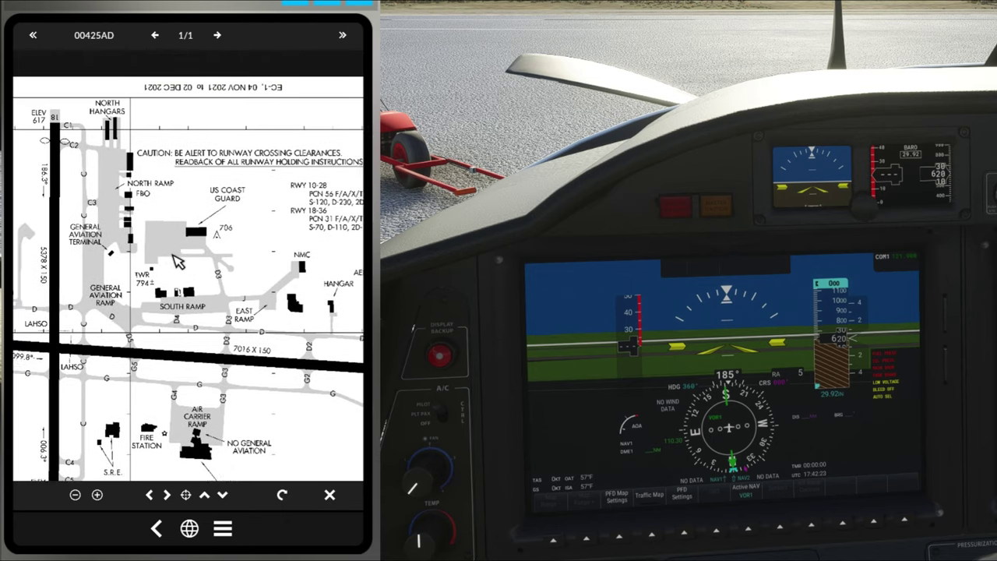
scroll(137, 246, "down", 2)
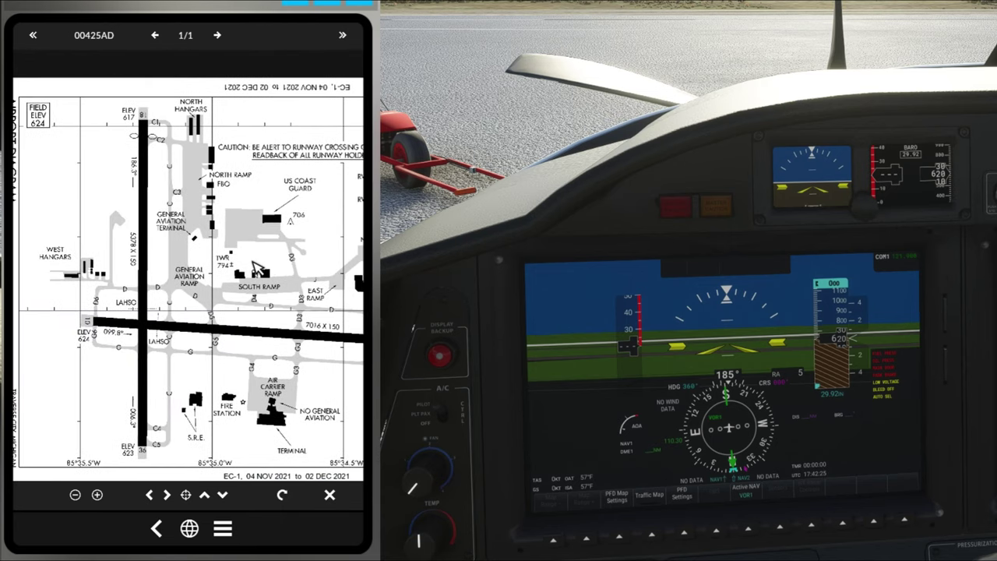
scroll(156, 260, "up", 2)
scroll(166, 310, "down", 2)
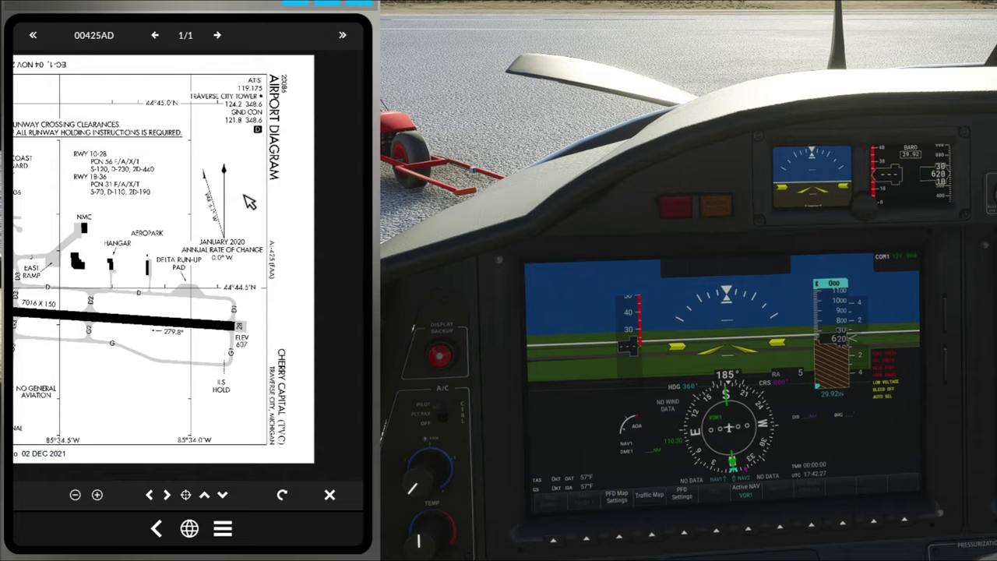
scroll(196, 204, "up", 2)
scroll(199, 204, "down", 2)
scroll(199, 204, "up", 1)
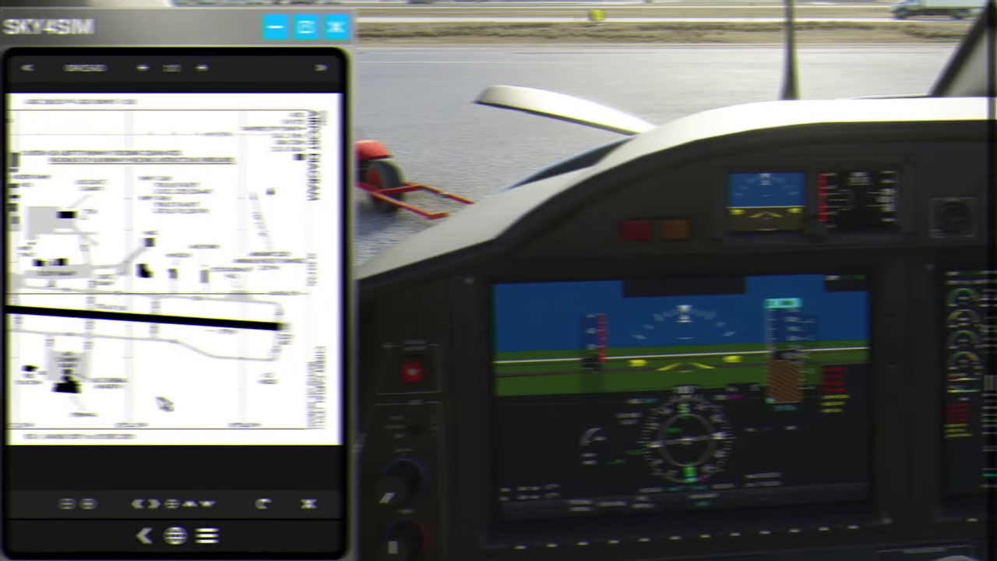
View the 00425IL28 ILS or LOC RWY 28 chart from the document list and return to the list.
left_click(150, 534)
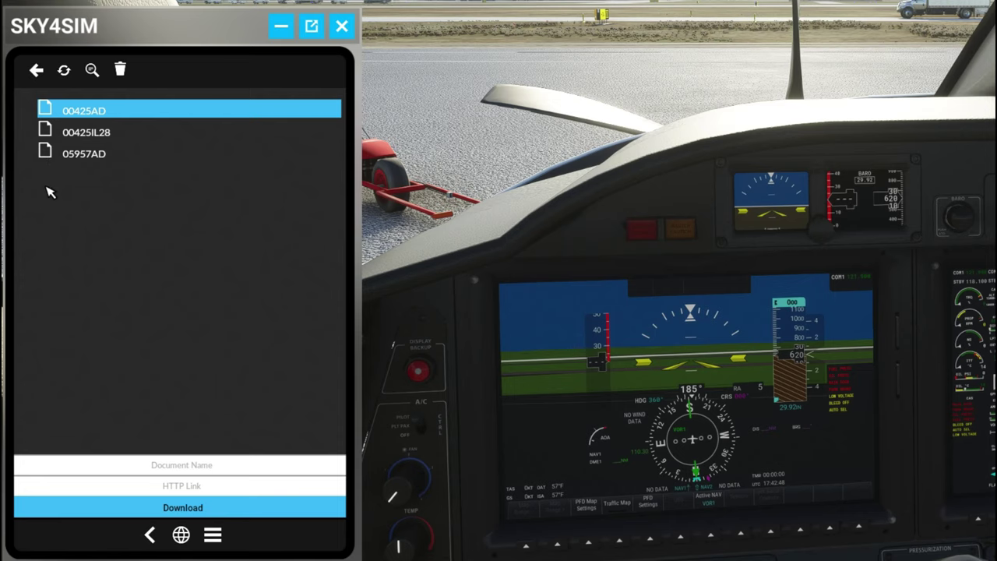
left_click(47, 137)
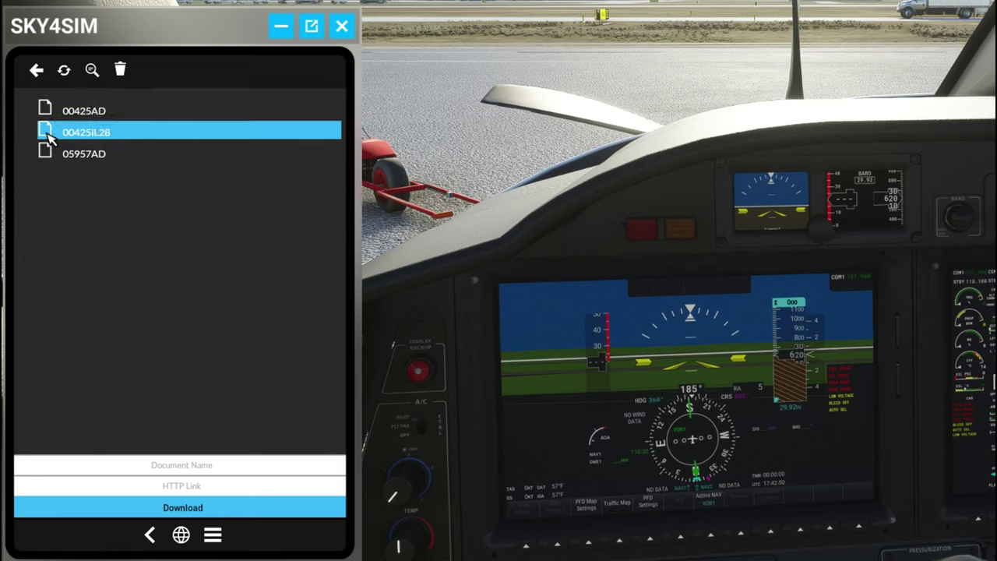
left_click(92, 70)
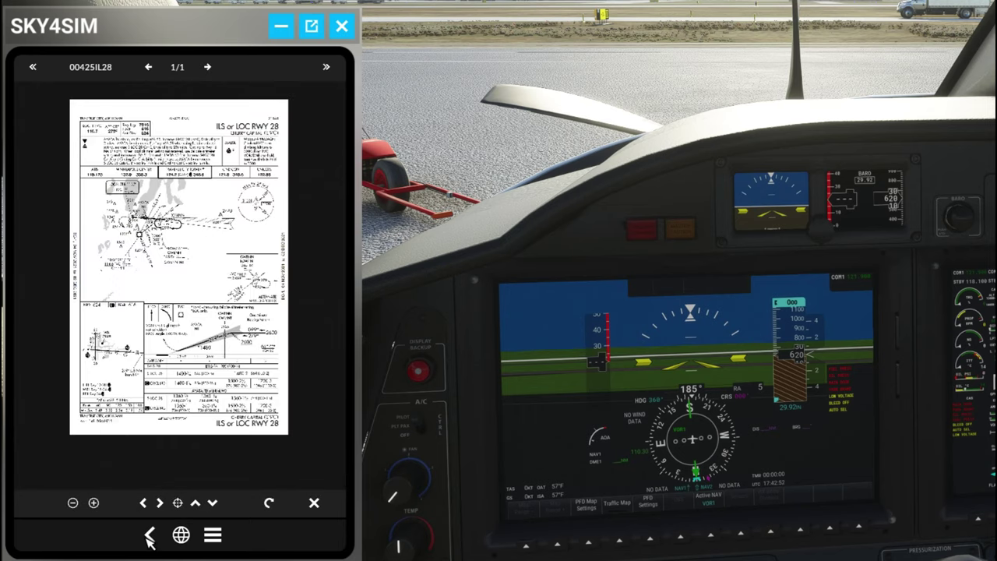
left_click(150, 536)
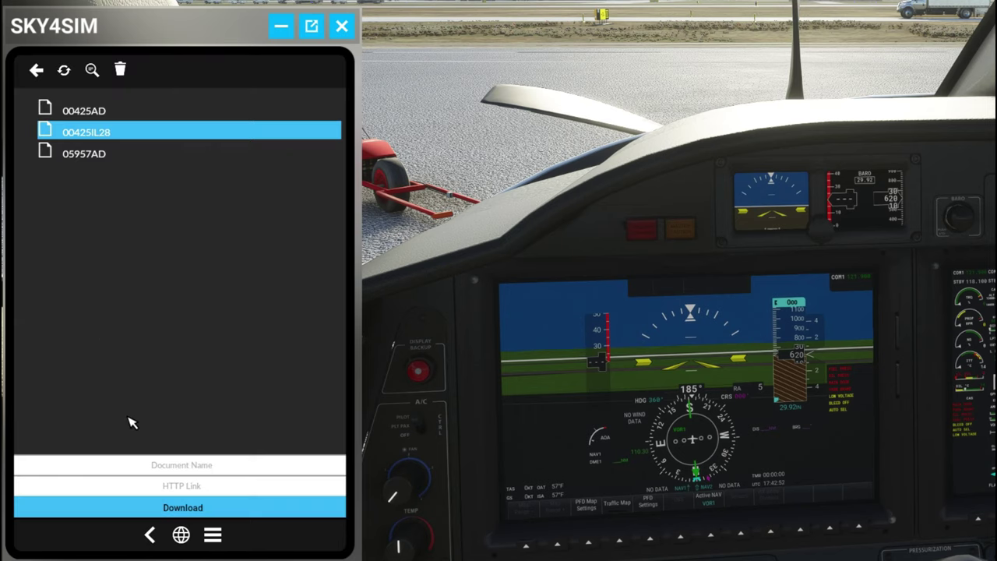
Display the 05957AD airport diagram and enlarge it.
left_click(47, 155)
left_click(92, 70)
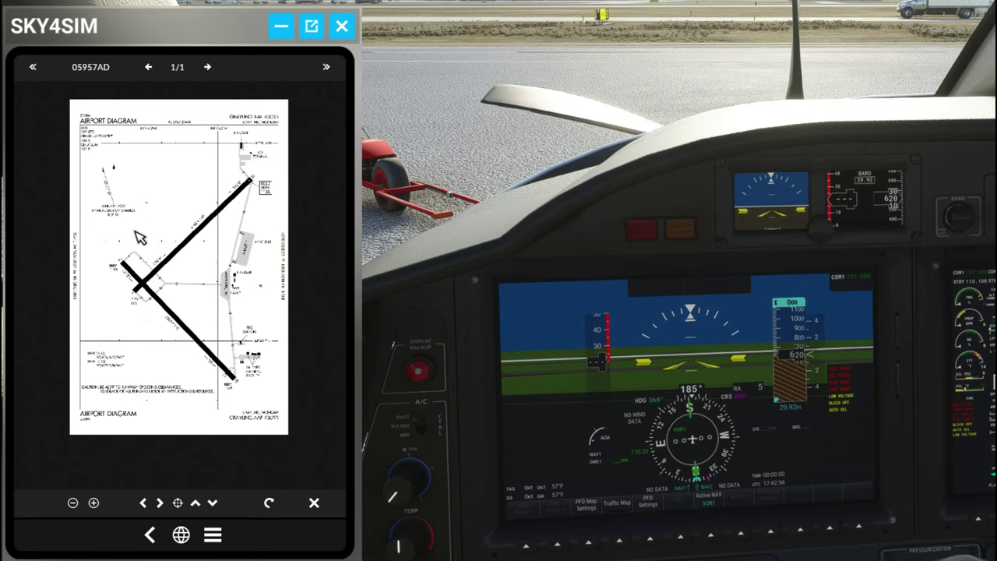
double_click(232, 290)
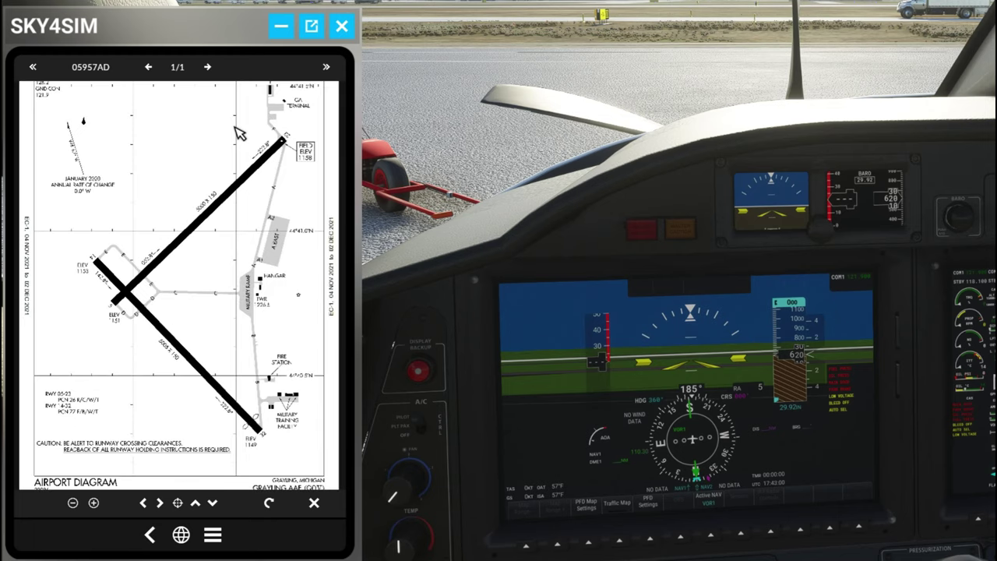
Cycle forward and back through the three open documents in the viewer.
left_click(327, 71)
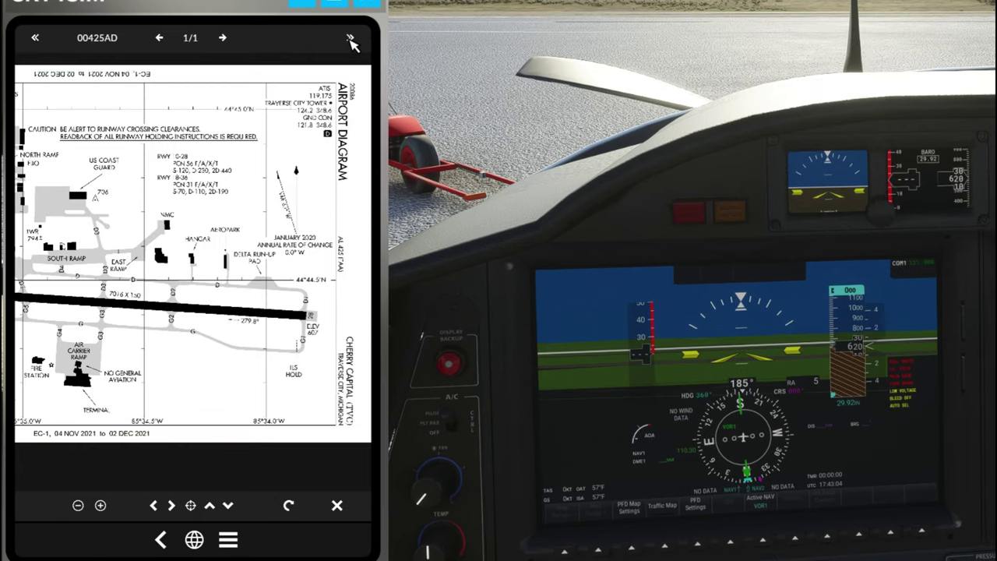
left_click(328, 72)
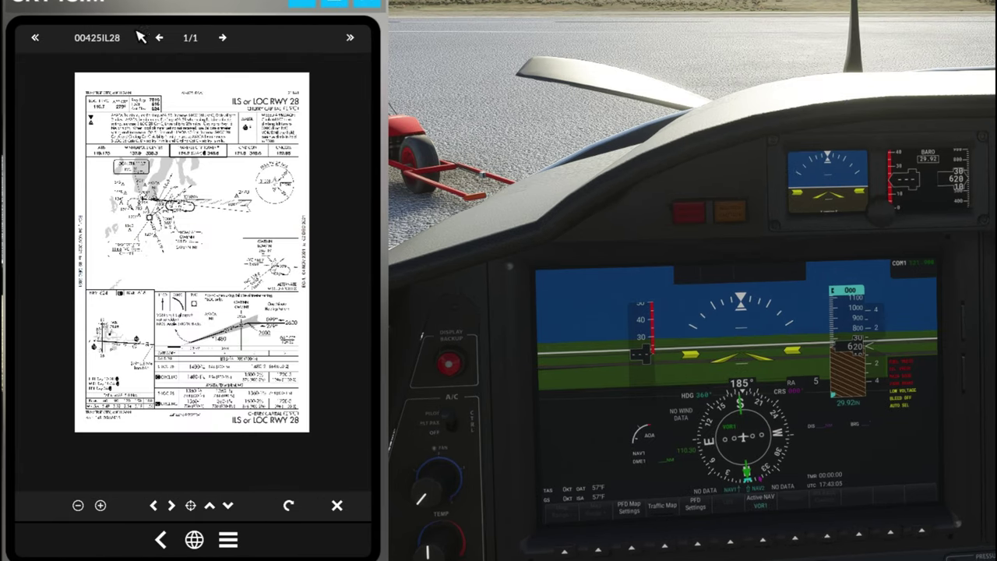
left_click(35, 39)
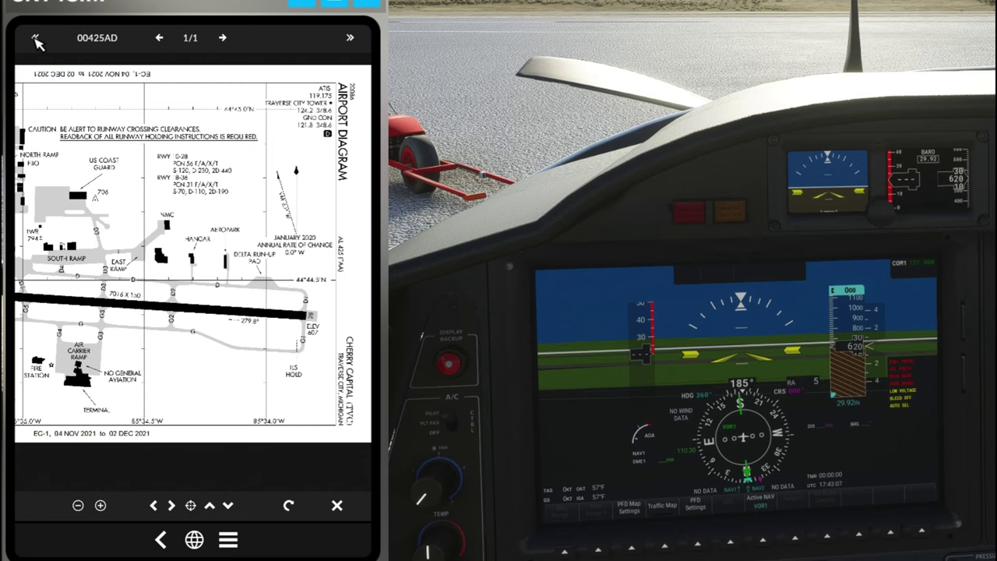
left_click(35, 39)
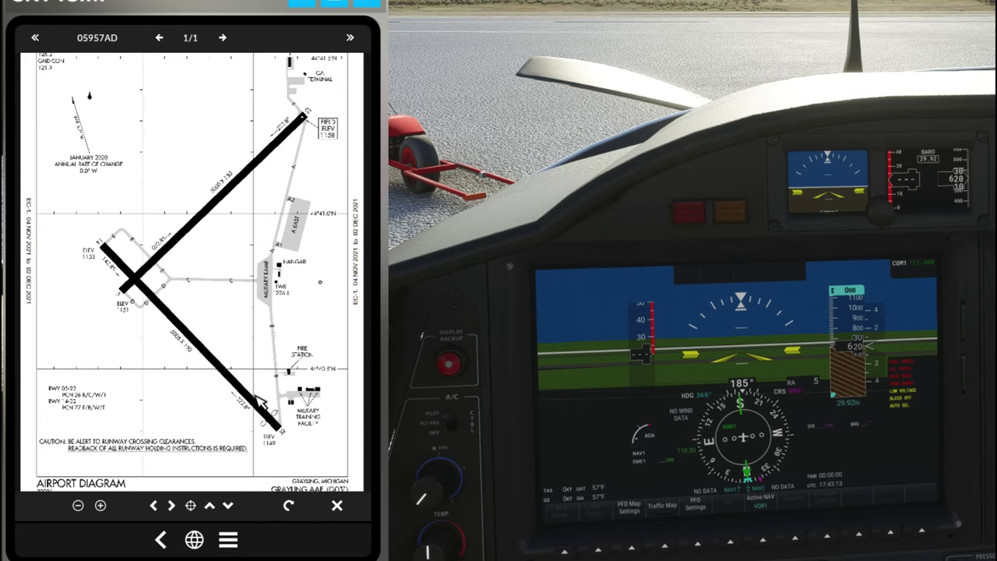
Close all three open documents in the viewer.
left_click(339, 506)
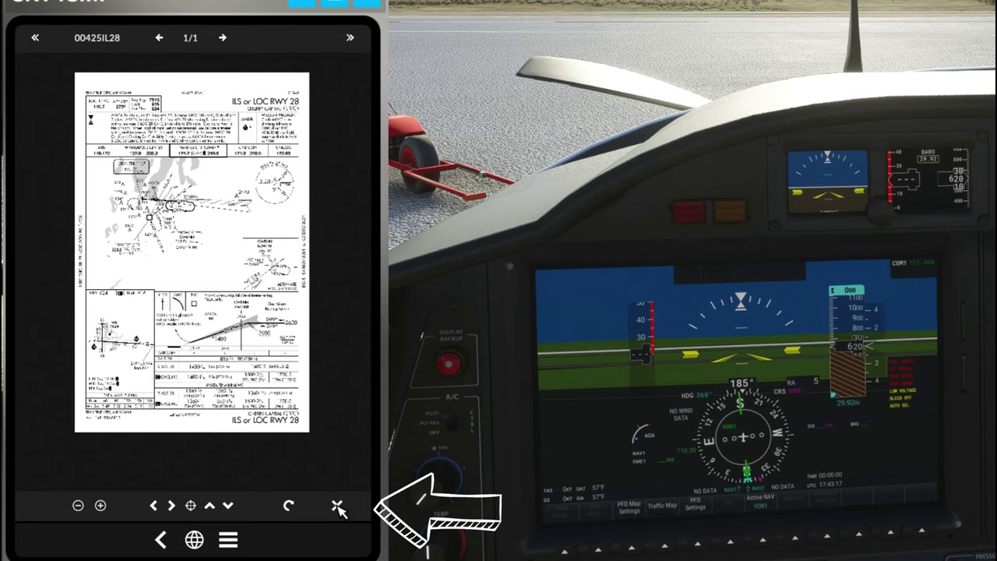
left_click(338, 507)
left_click(338, 508)
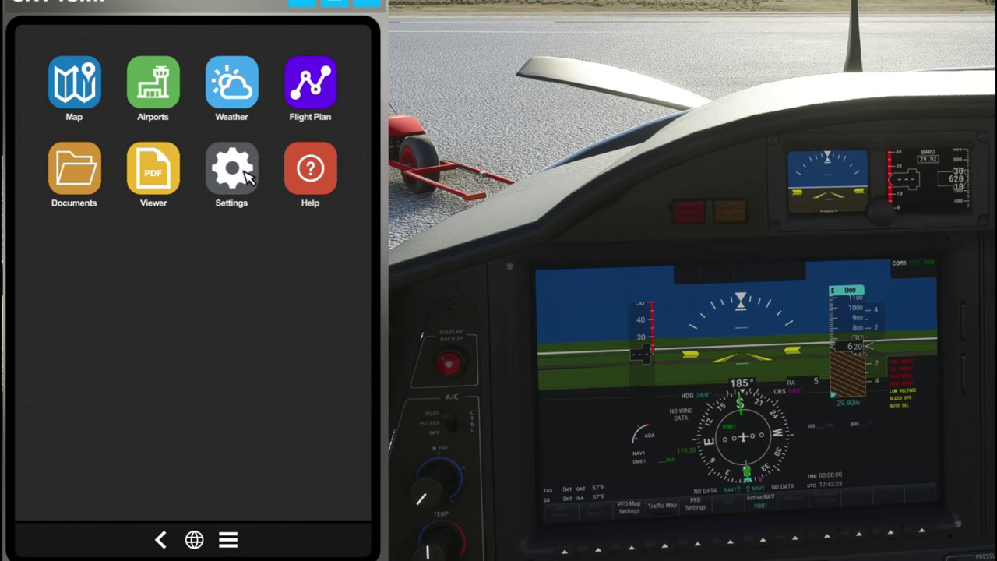
Review the tablet's shortcut, visual, navdata, PDF and API settings, and reopen the Map app.
left_click(249, 165)
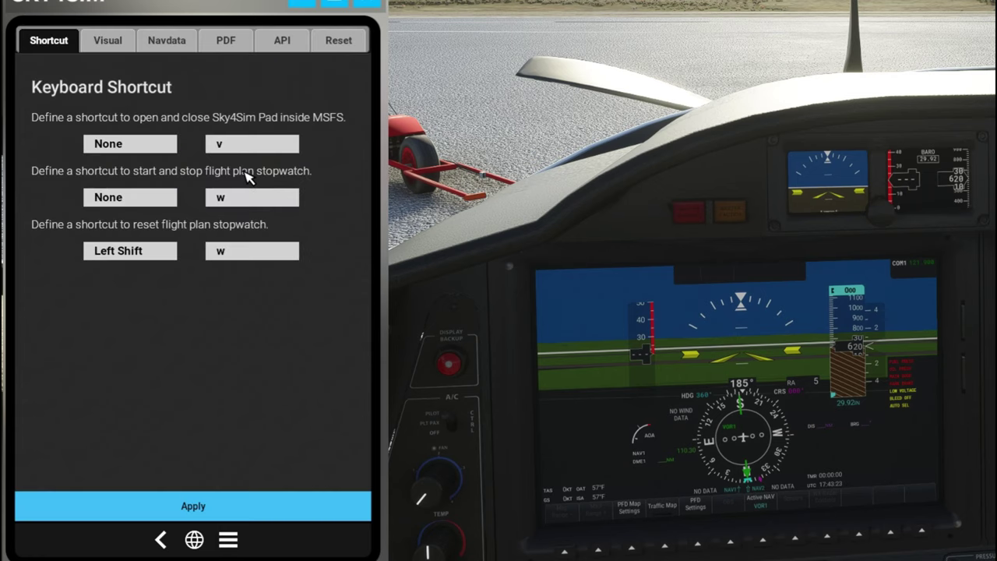
left_click(127, 47)
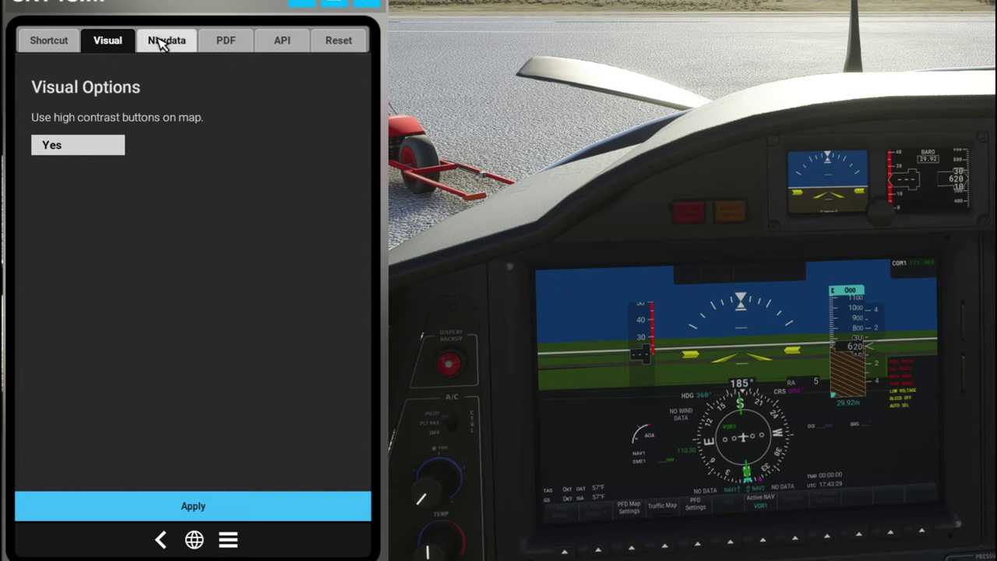
left_click(160, 43)
left_click(228, 46)
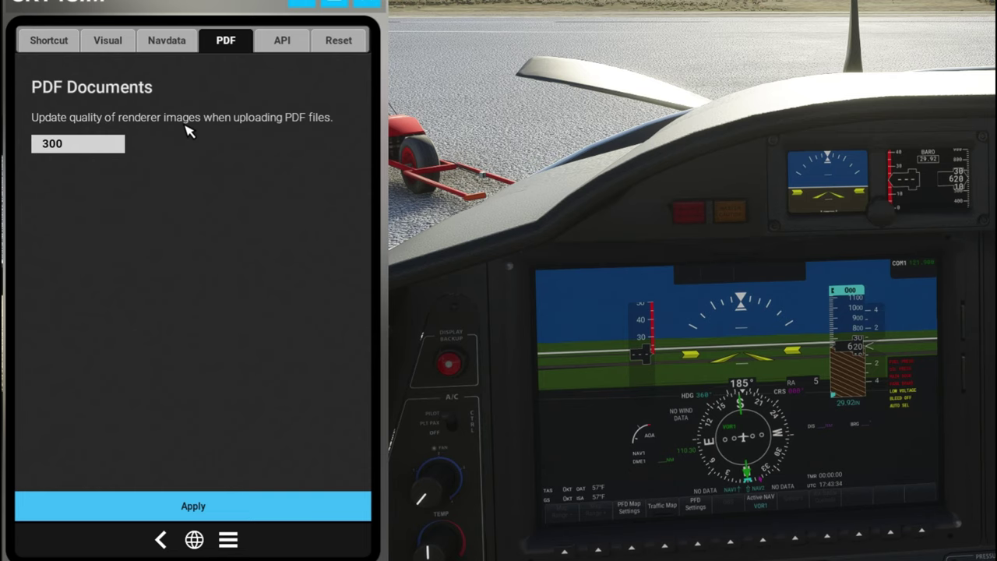
left_click(283, 45)
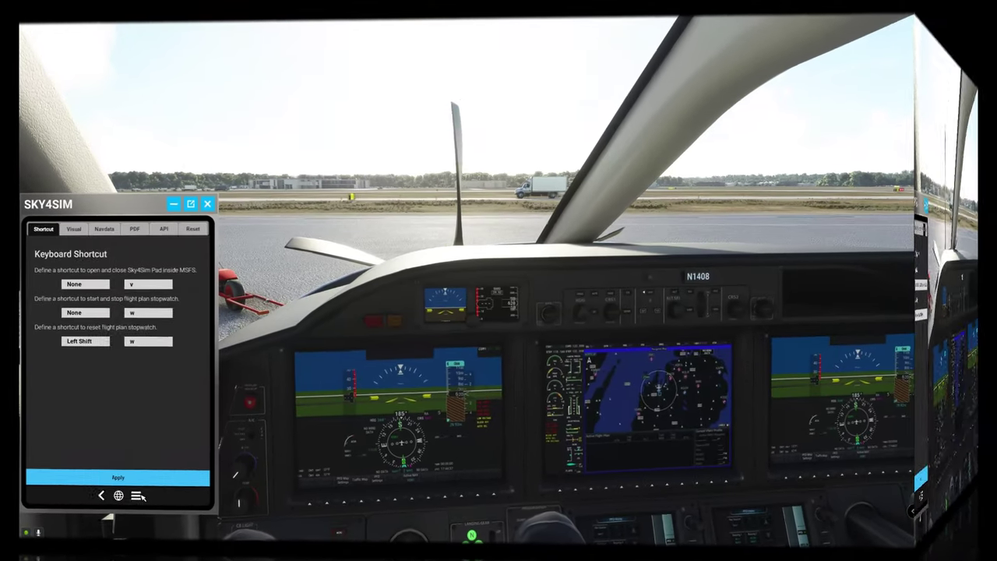
left_click(137, 495)
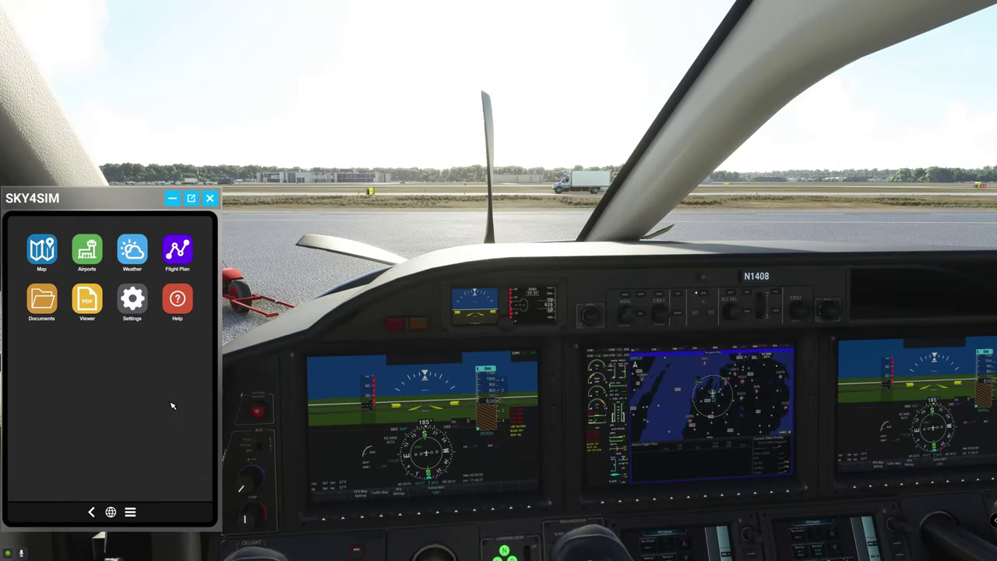
left_click(43, 249)
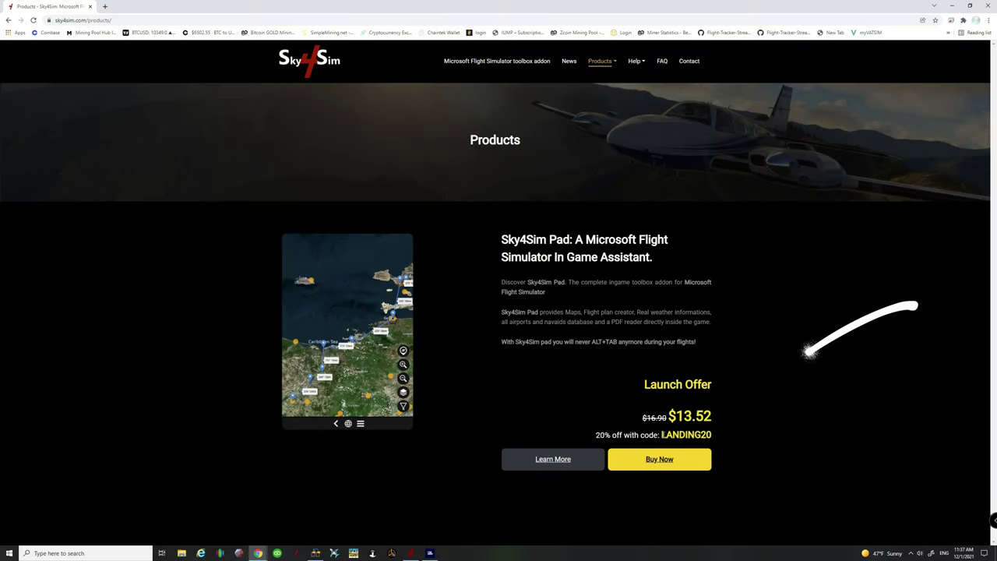
Look over the Sky4Sim Pad offer on the sky4sim.com products page and move the browser window off the simulator display.
left_click_drag(720, 477, 848, 474)
left_click(779, 397)
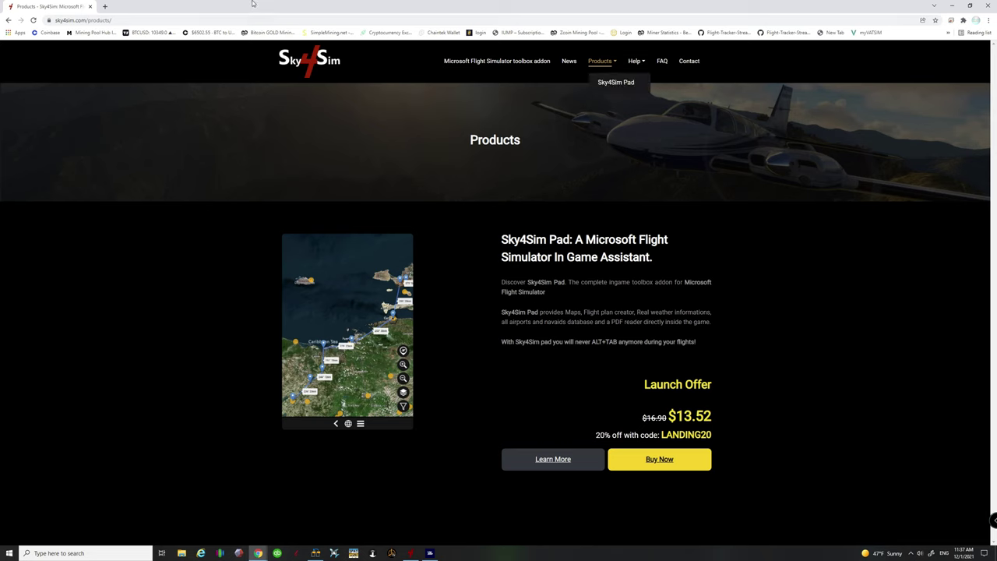
left_click_drag(172, 6, 996, 405)
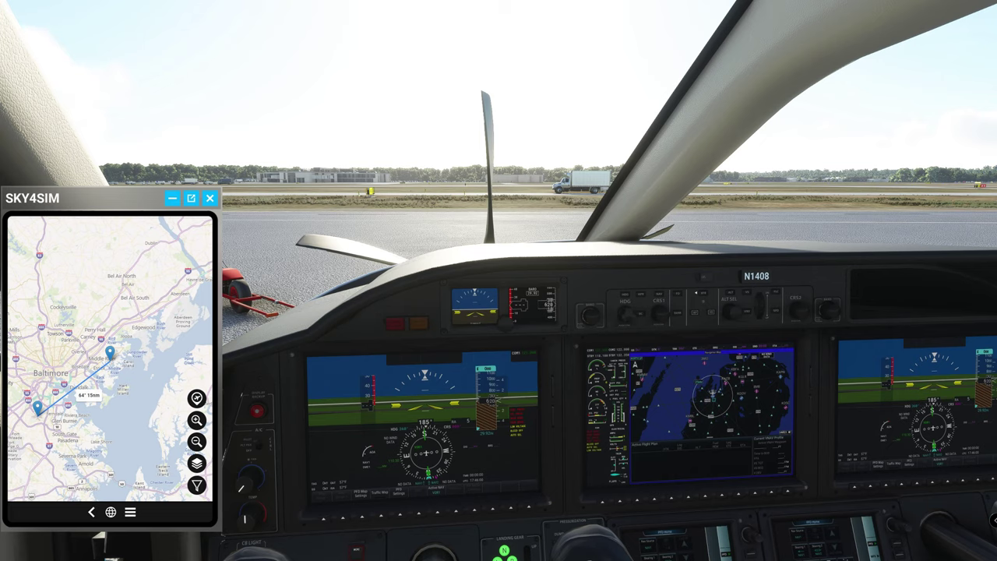
Bring up the Sky4Sim server window, place it over the cockpit windshield and show the hidden system tray icons.
key("alt+Tab")
left_click_drag(923, 228, 877, 157)
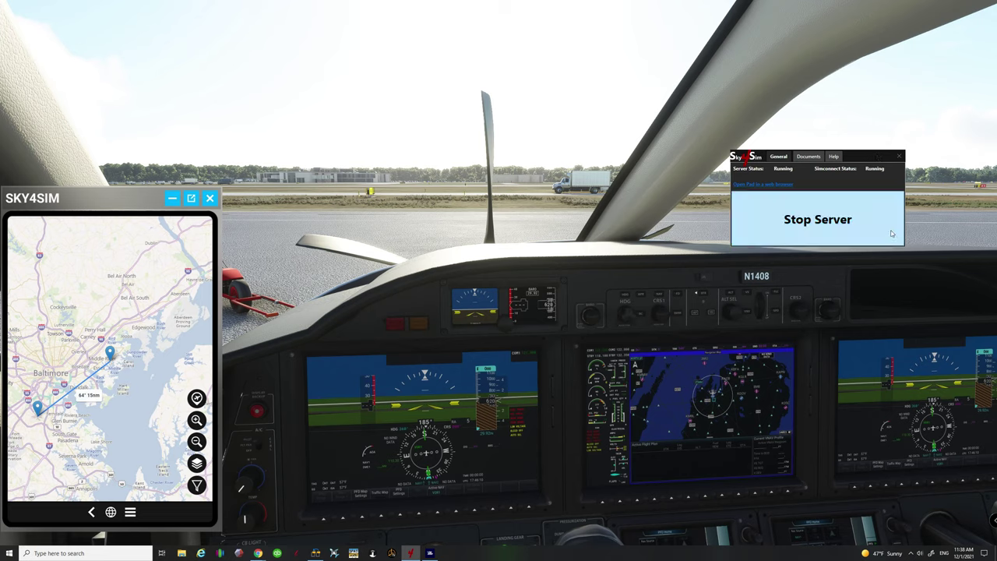
left_click(909, 553)
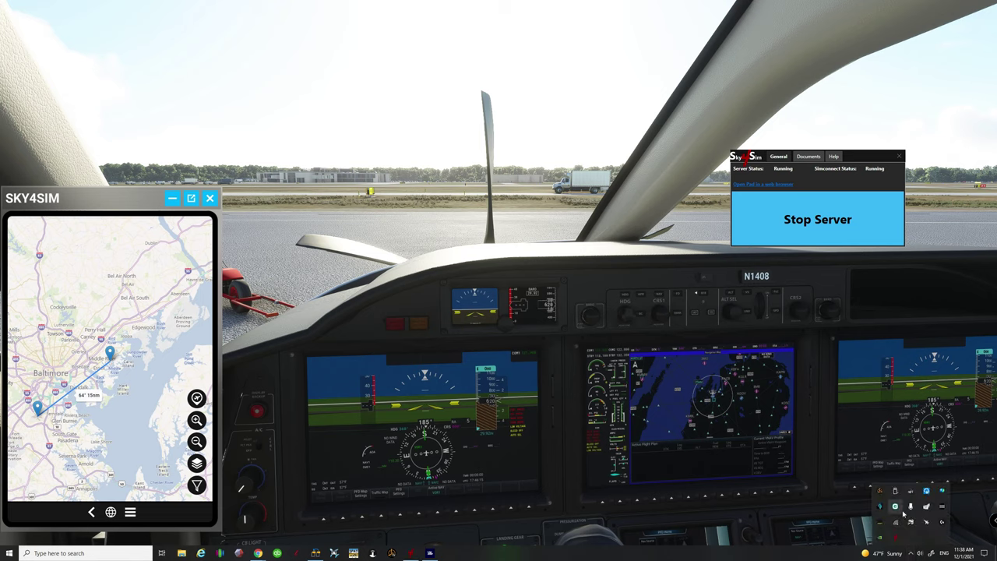
left_click_drag(871, 159, 863, 130)
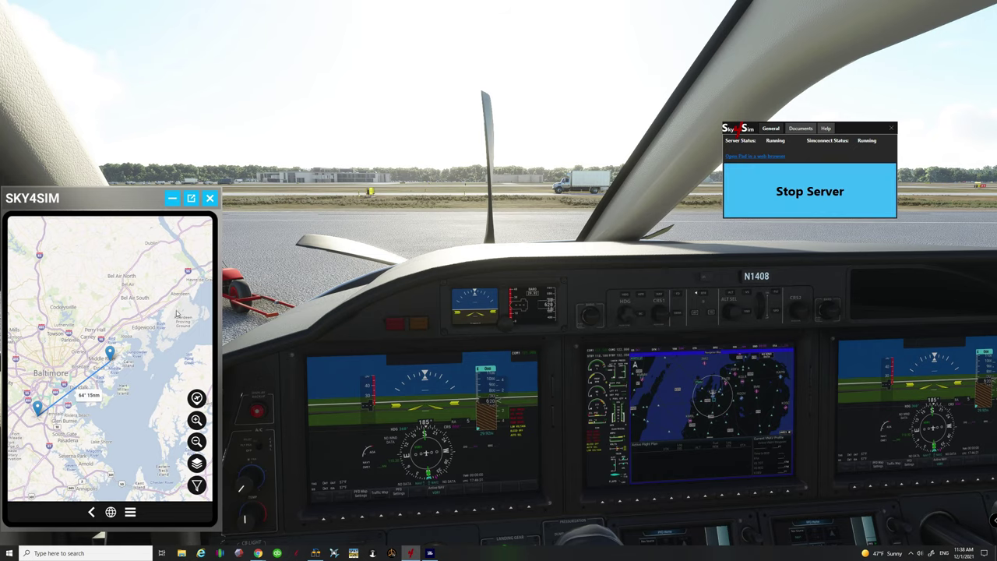
Review the Sky4Sim server's document options, open the PDF upload file chooser and dismiss it without choosing a file.
left_click(773, 214)
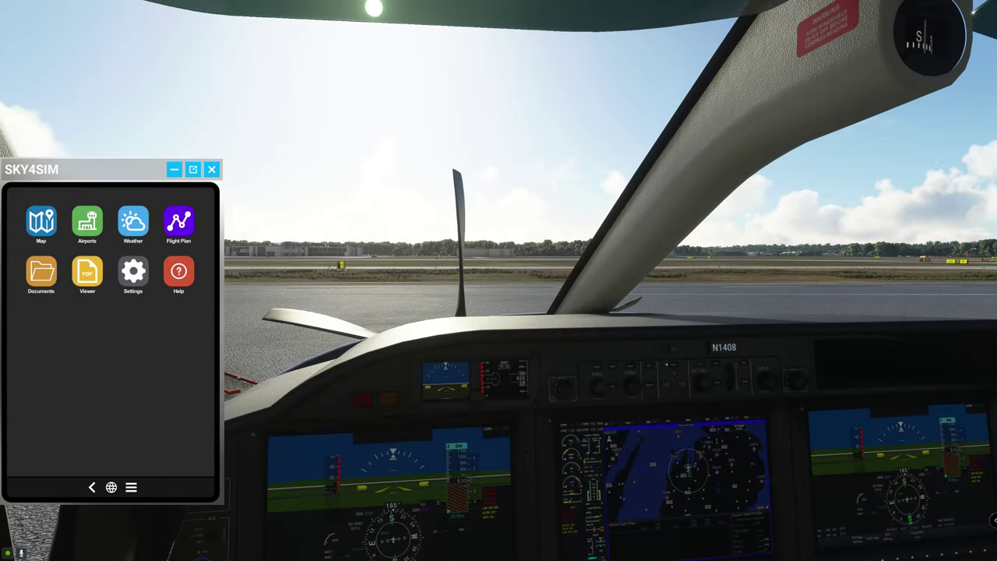
key("alt+Tab")
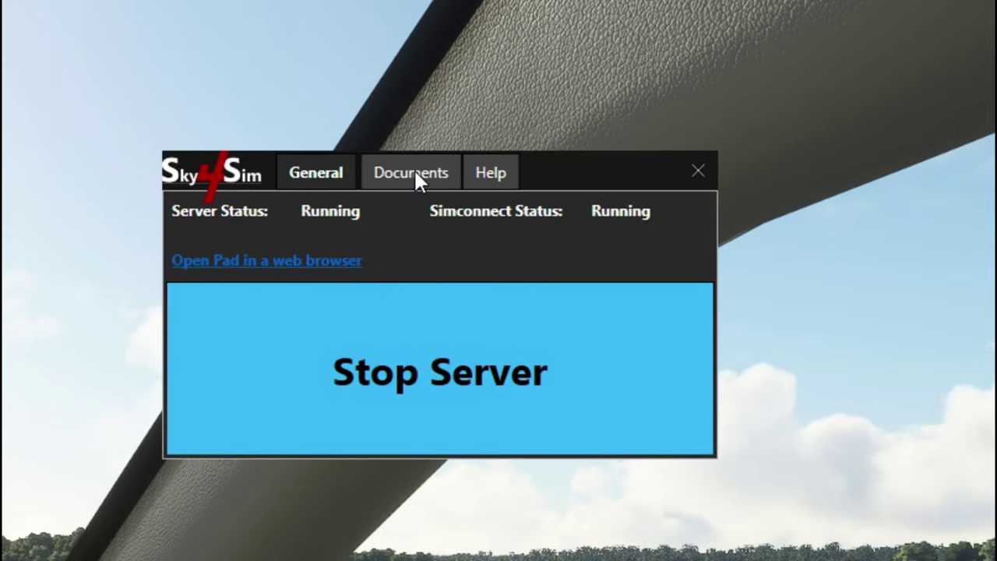
left_click(415, 172)
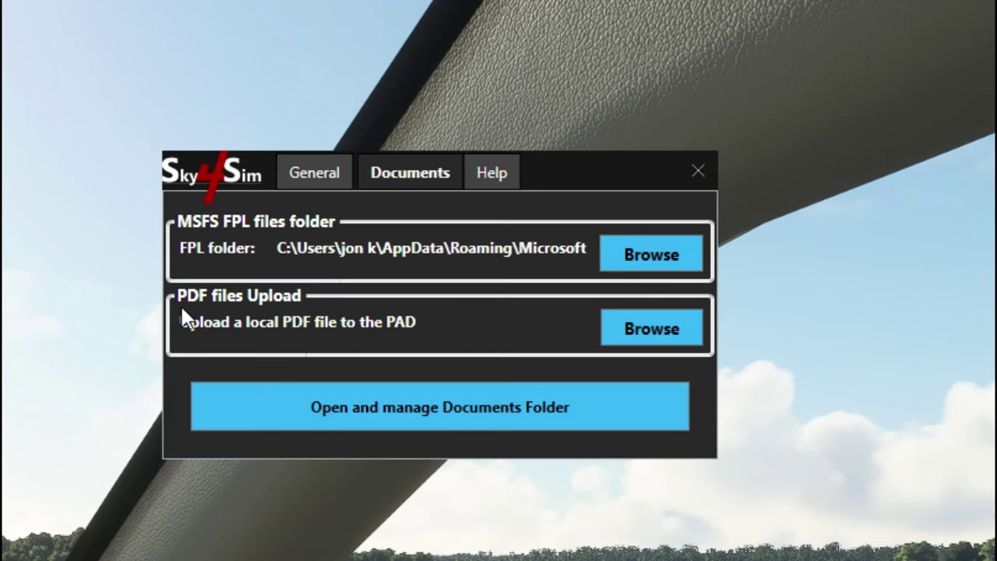
left_click(644, 335)
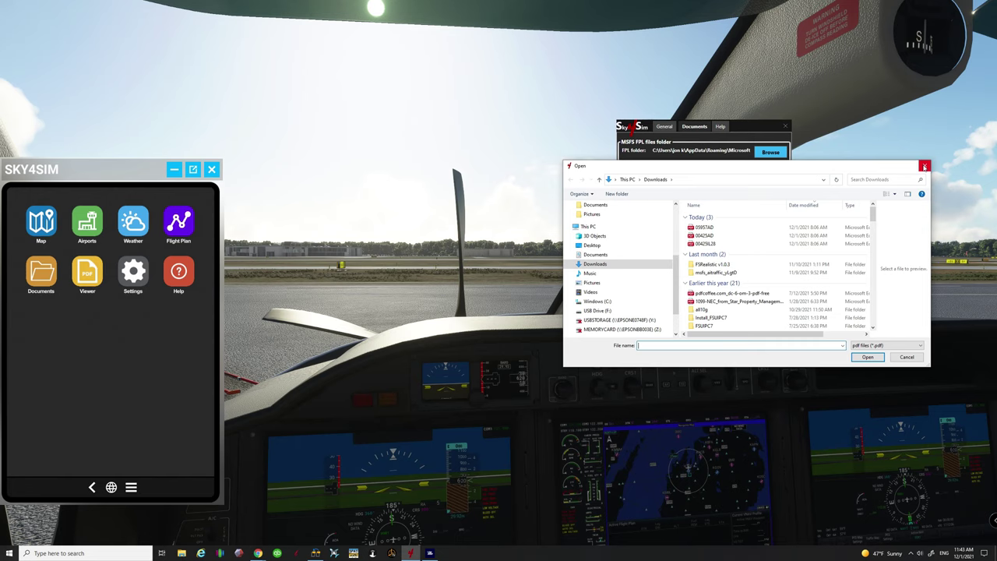
key("Escape")
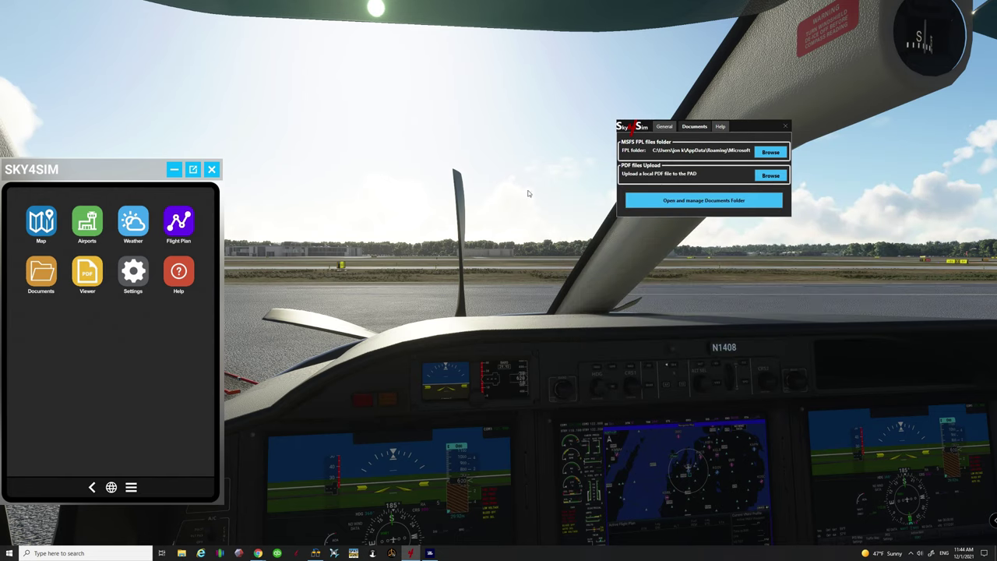
Open the Documents app on the in-sim tablet, and open the pad in a web browser with its Documents app.
left_click(58, 287)
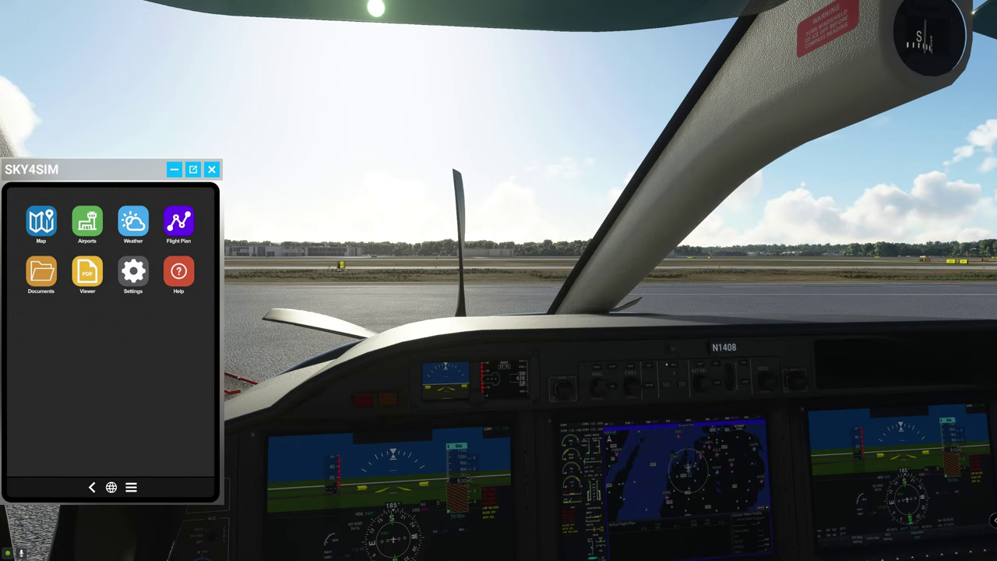
left_click(51, 276)
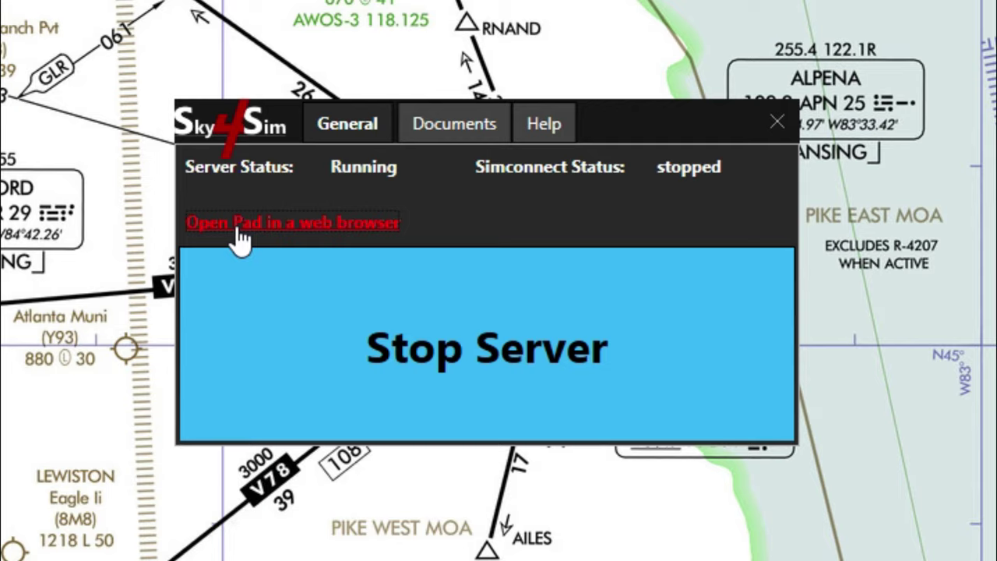
left_click(238, 228)
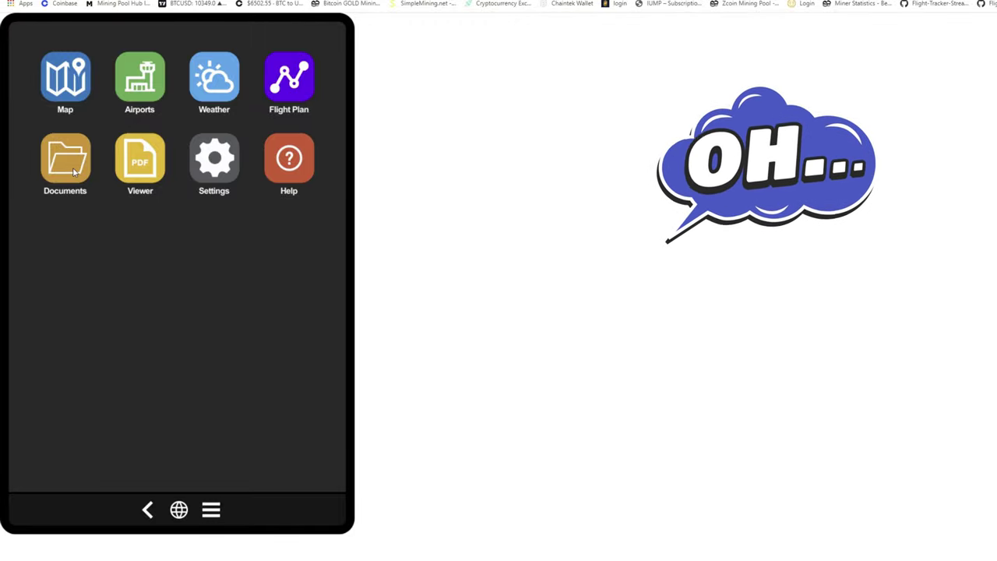
left_click(74, 172)
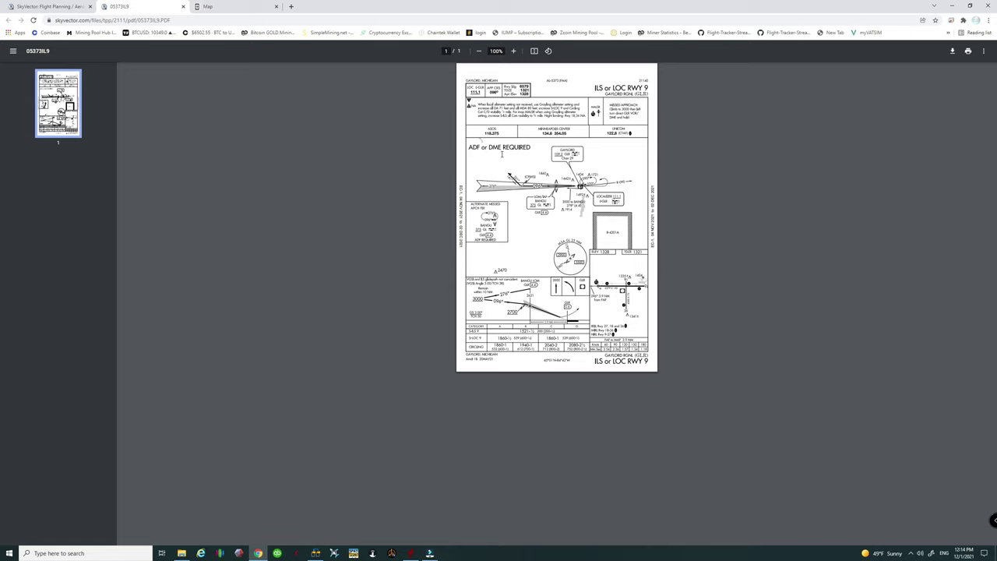
Enlarge the Gaylord ILS or LOC RWY 9 chart to 150% and copy the PDF's web address.
left_click(513, 50)
left_click(513, 51)
left_click(513, 51)
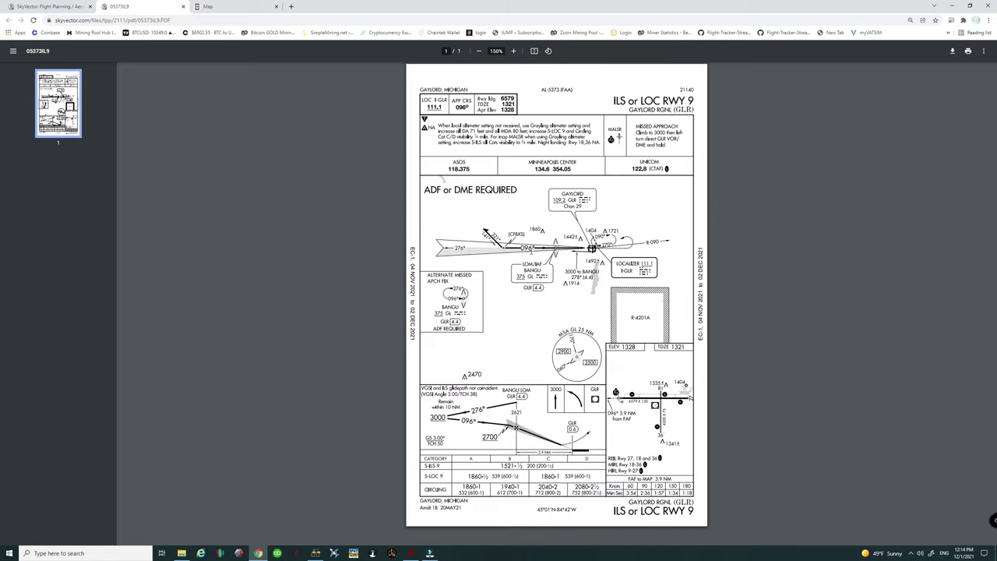
left_click(68, 18)
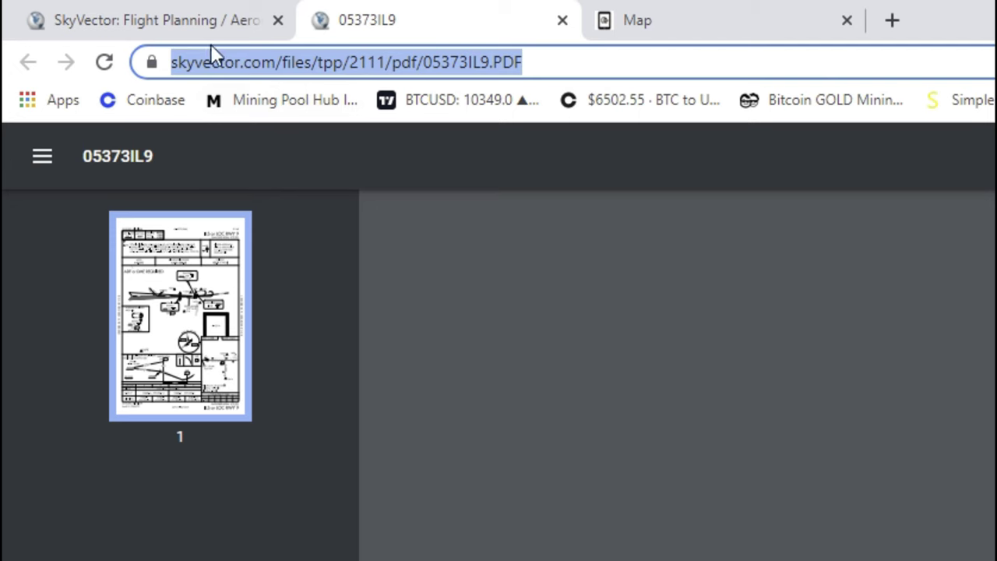
right_click(266, 60)
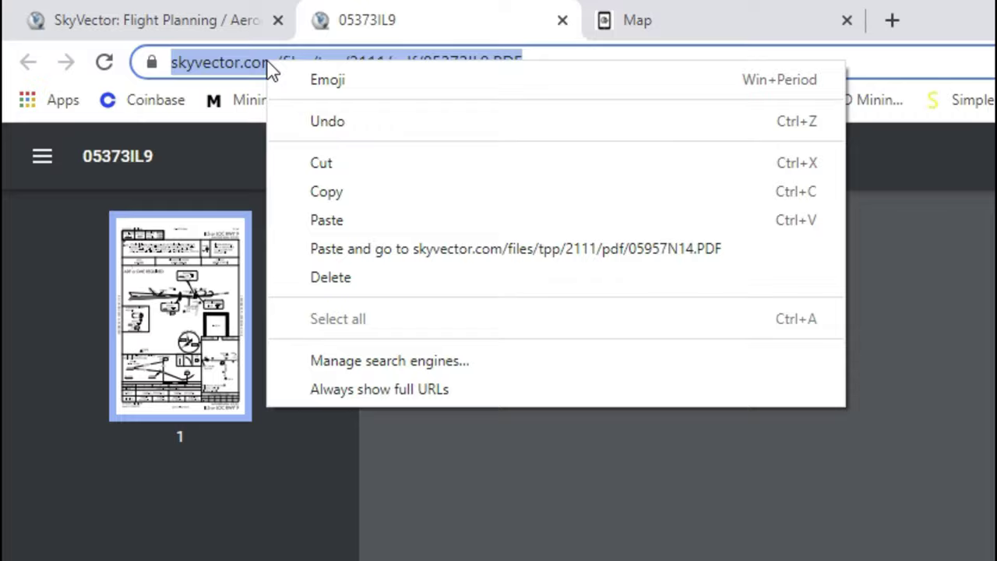
left_click(327, 191)
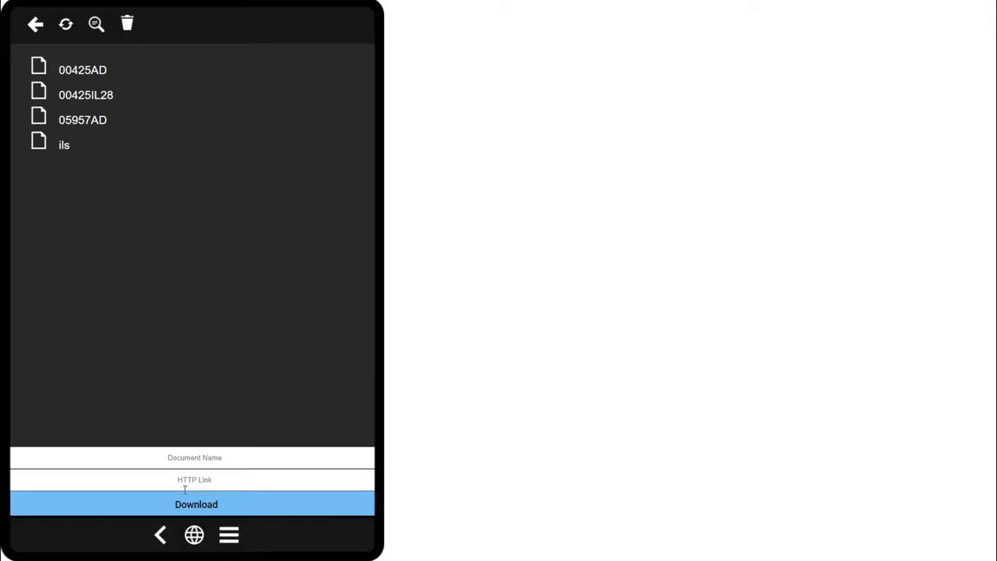
Paste the copied chart address as the HTTP link in the browser pad's Documents app.
left_click(189, 479)
right_click(189, 480)
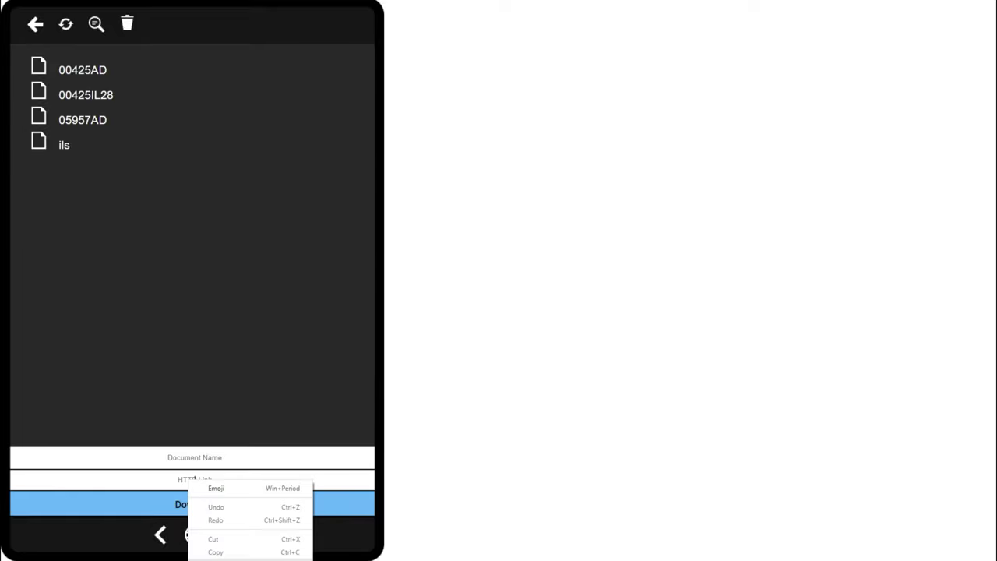
left_click(216, 560)
Name the document ILS29 and download it to the pad.
left_click(184, 458)
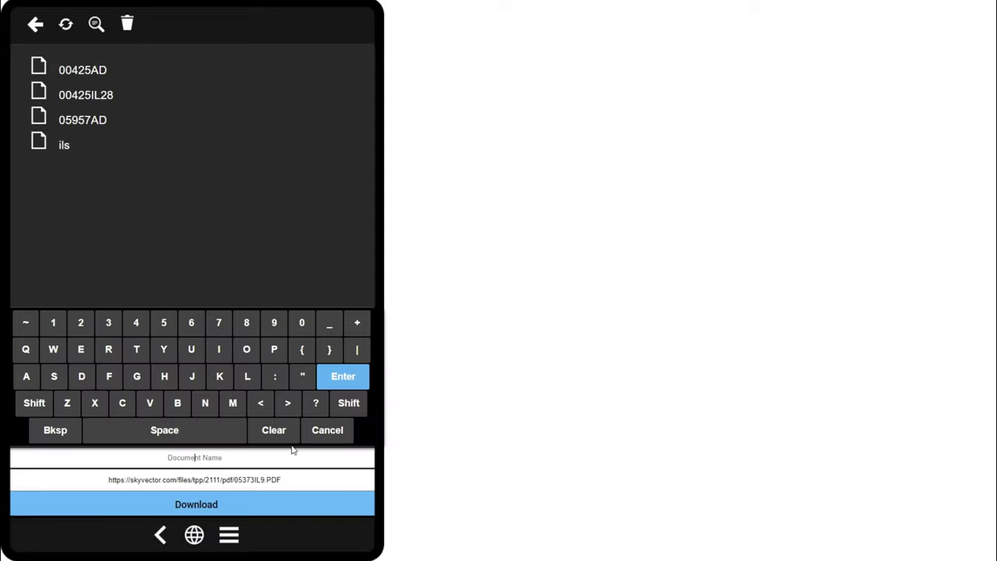
left_click(219, 349)
left_click(247, 380)
left_click(54, 378)
left_click(77, 326)
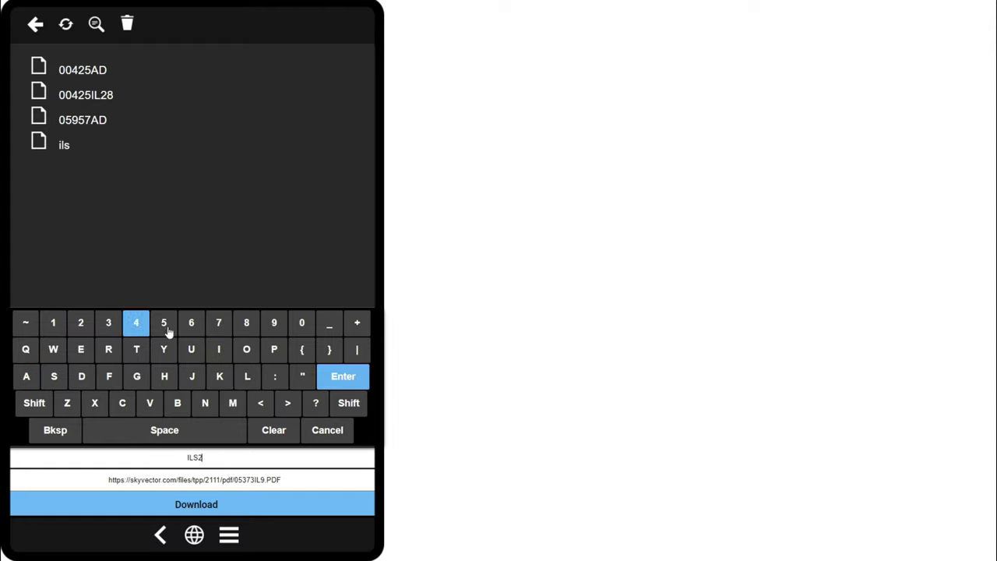
left_click(274, 326)
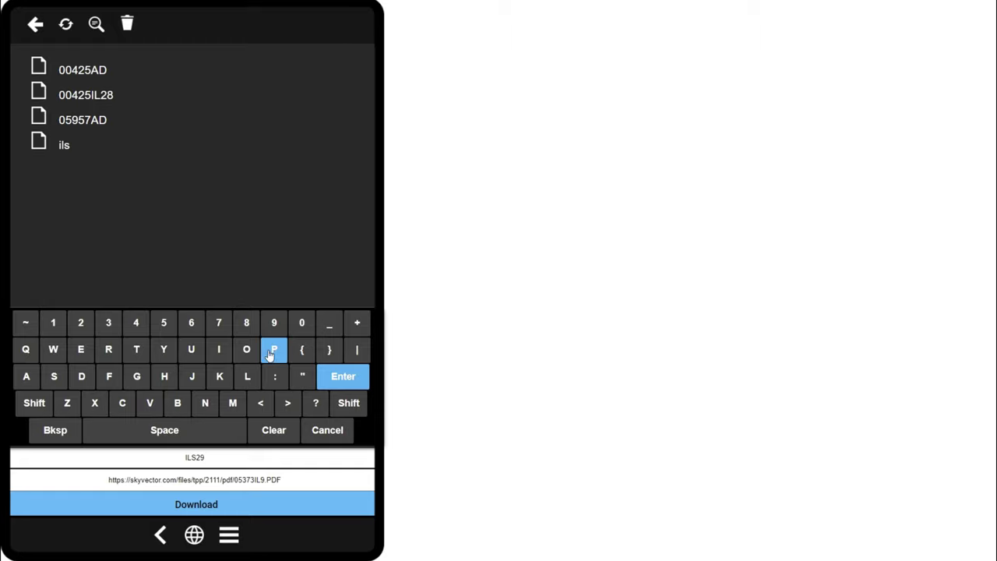
left_click(345, 381)
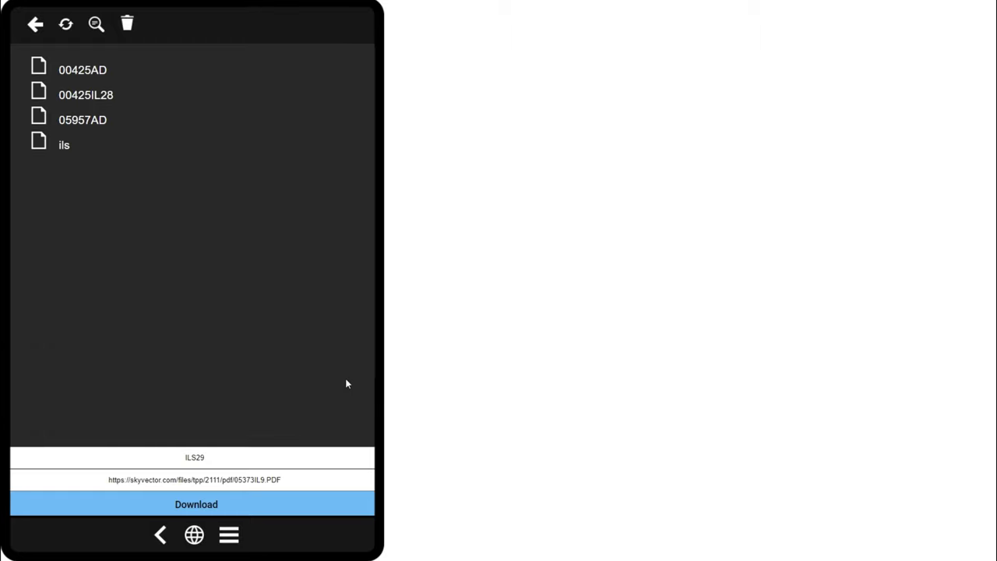
left_click(261, 505)
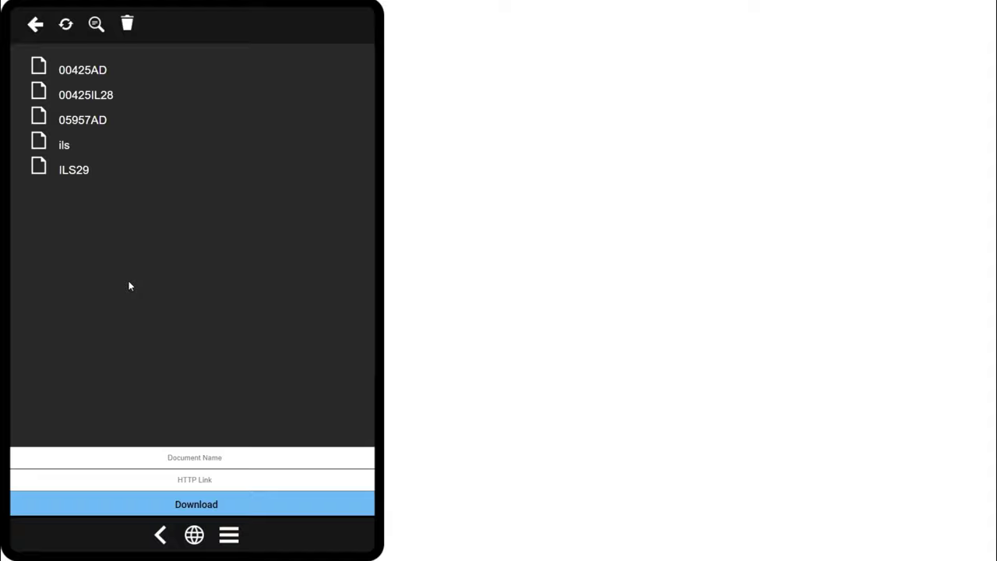
Open the ILS29 document in the pad's viewer and examine the approach chart at closer zoom.
left_click(39, 173)
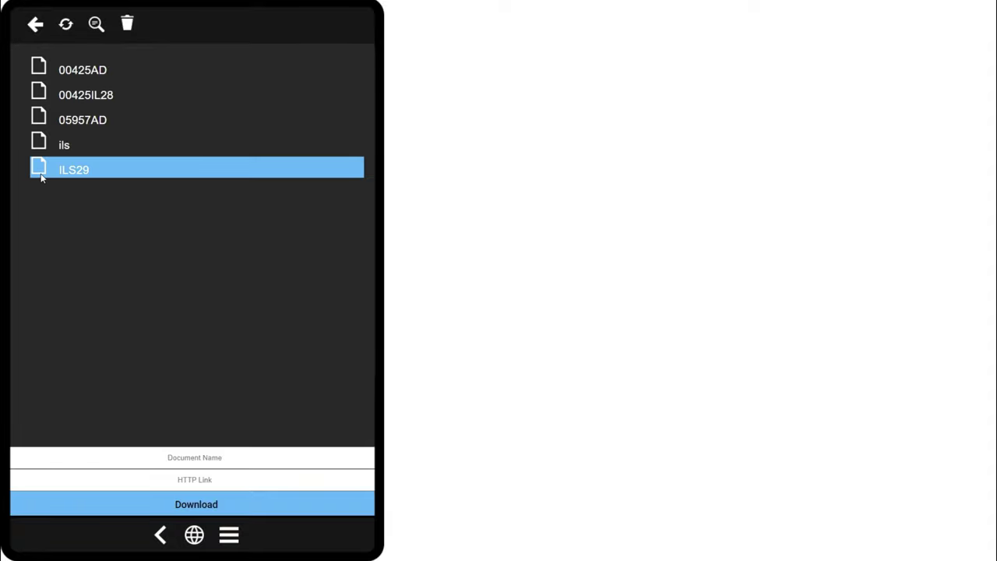
left_click(39, 173)
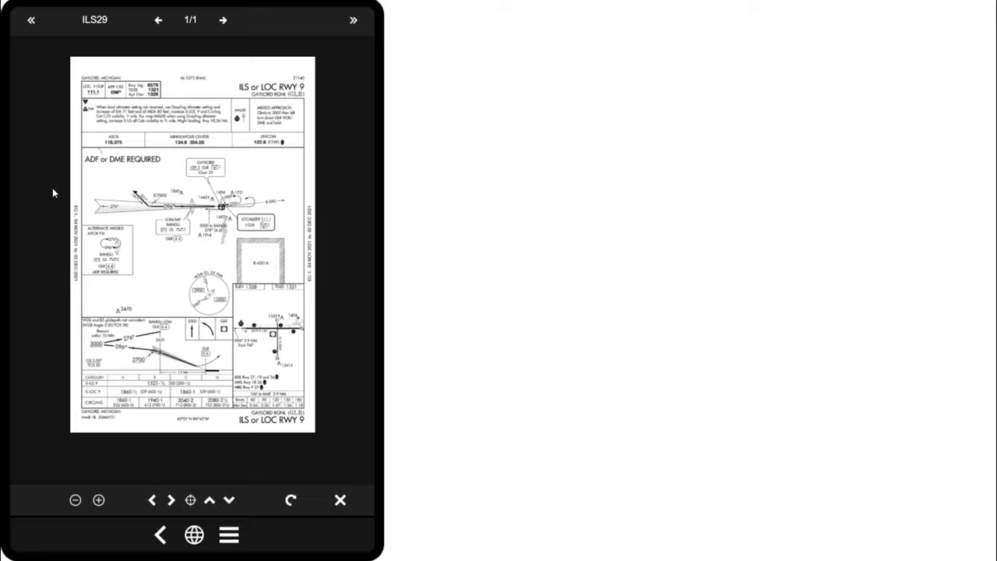
left_click(99, 501)
left_click(99, 500)
left_click(99, 500)
left_click(99, 500)
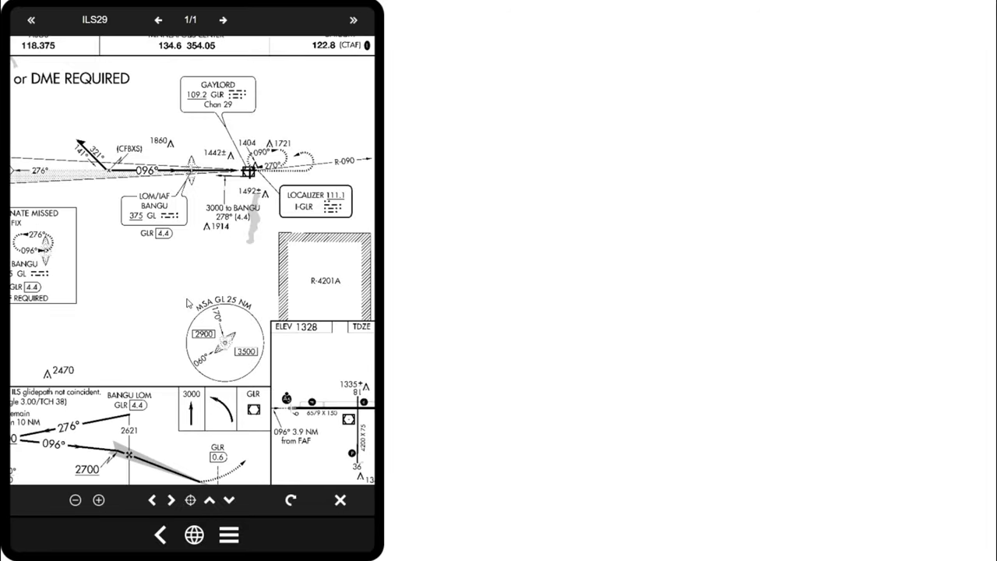
scroll(188, 304, "down", 5)
scroll(209, 242, "up", 5)
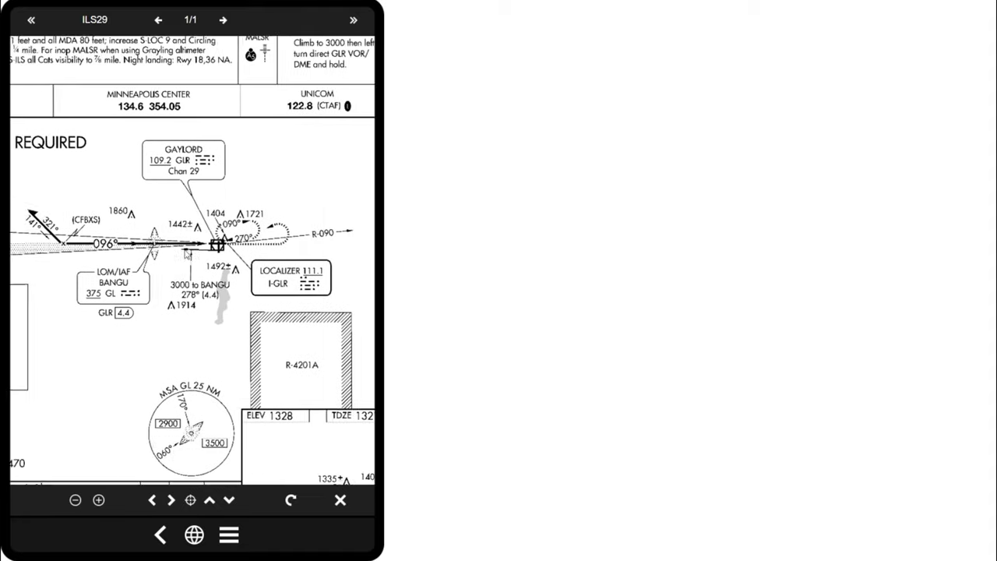
scroll(187, 252, "down", 3)
scroll(267, 282, "up", 3)
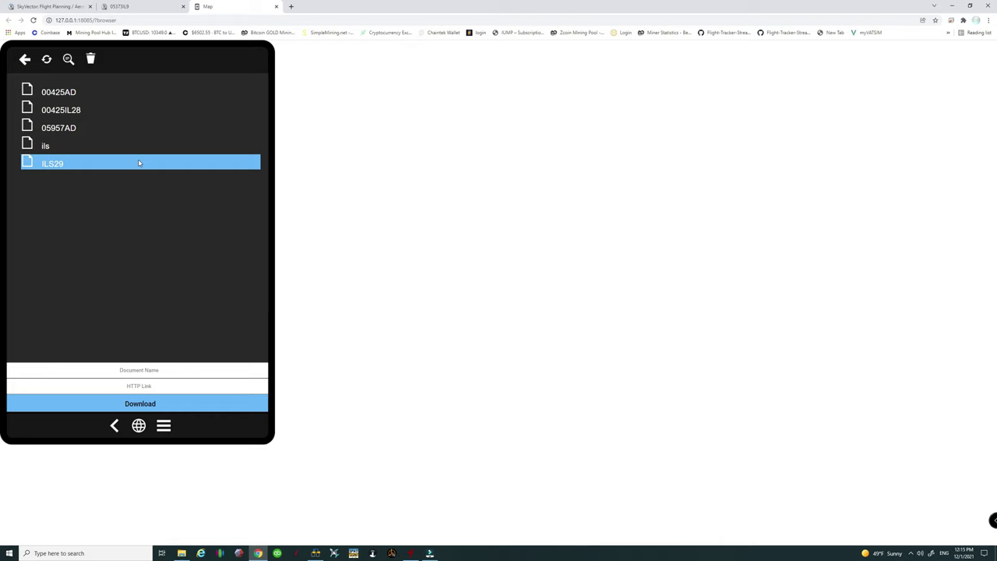
Return the in-sim tablet to its home screen and read the sky4sim.com article on getting a Bing API key.
left_click(135, 5)
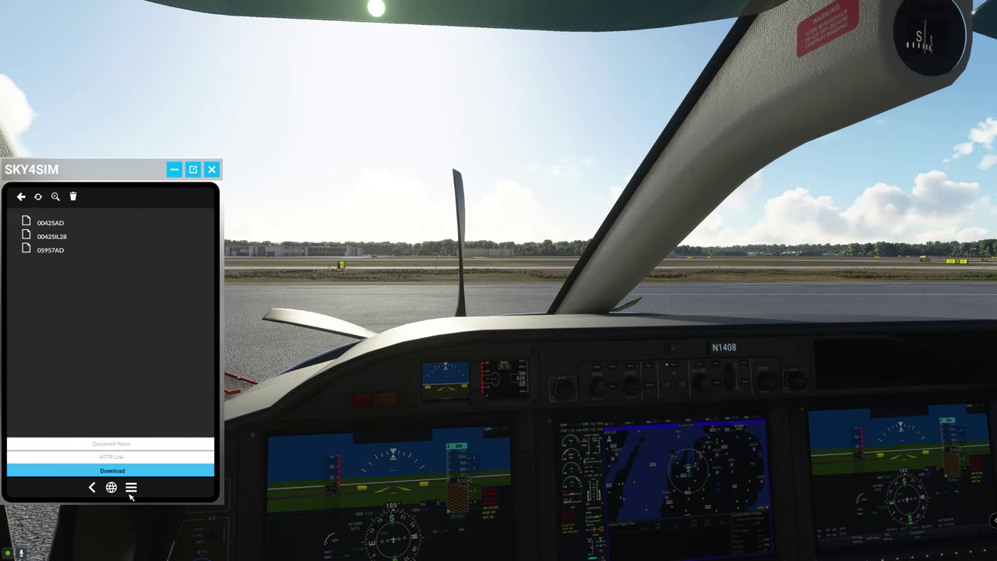
left_click(131, 491)
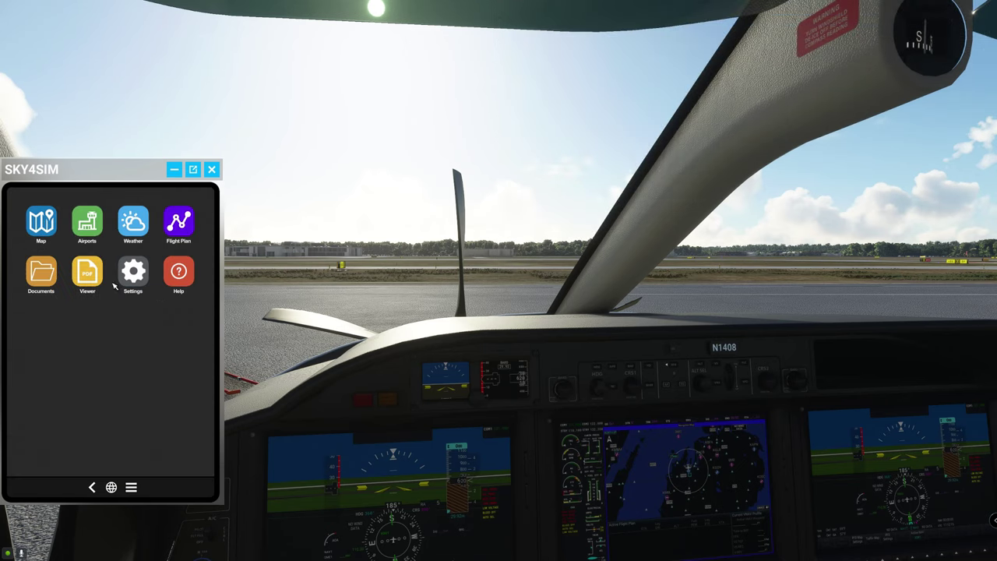
key("alt+Tab")
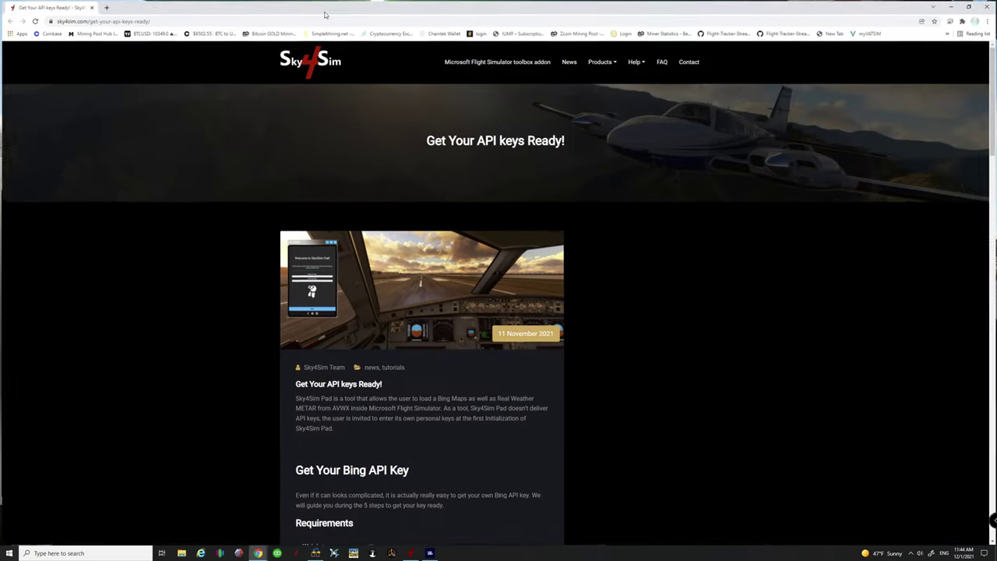
scroll(623, 358, "down", 1)
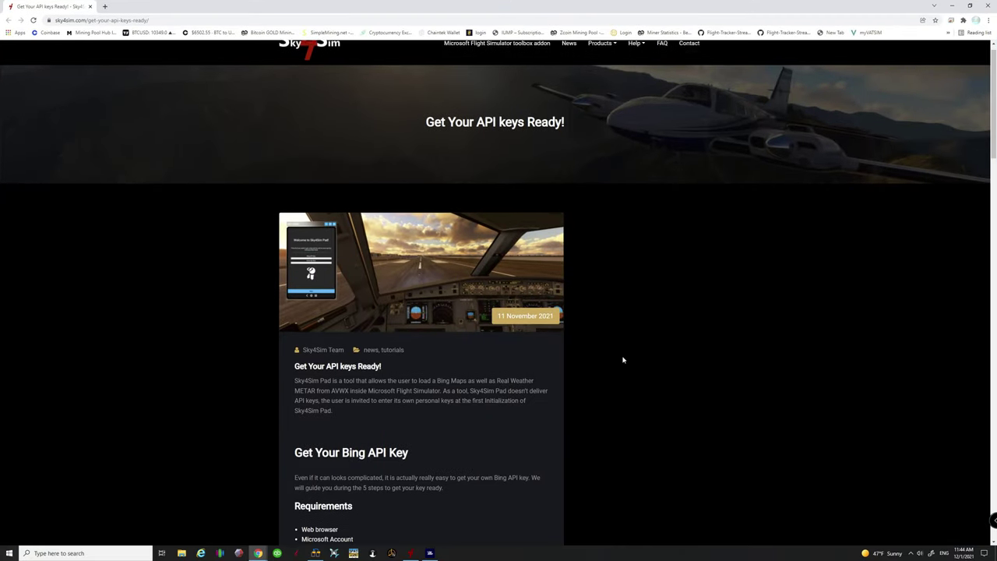
scroll(546, 311, "up", 1)
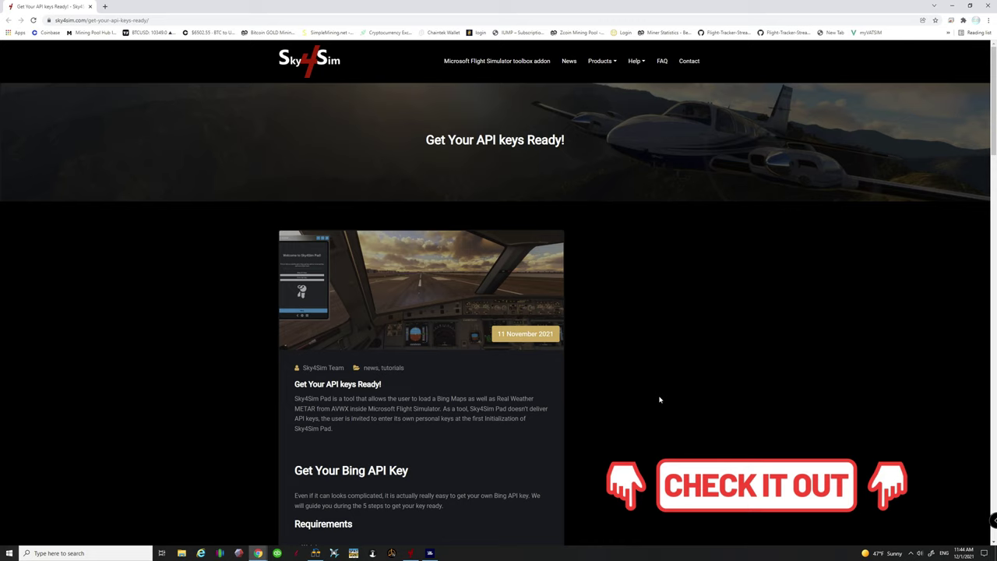
scroll(659, 400, "down", 3)
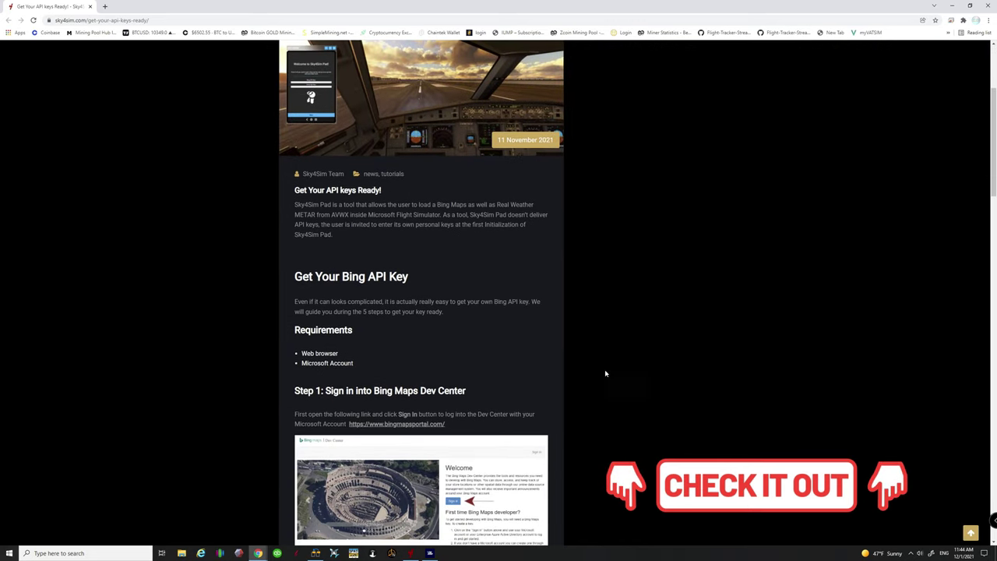
scroll(451, 321, "down", 1)
scroll(451, 320, "down", 3)
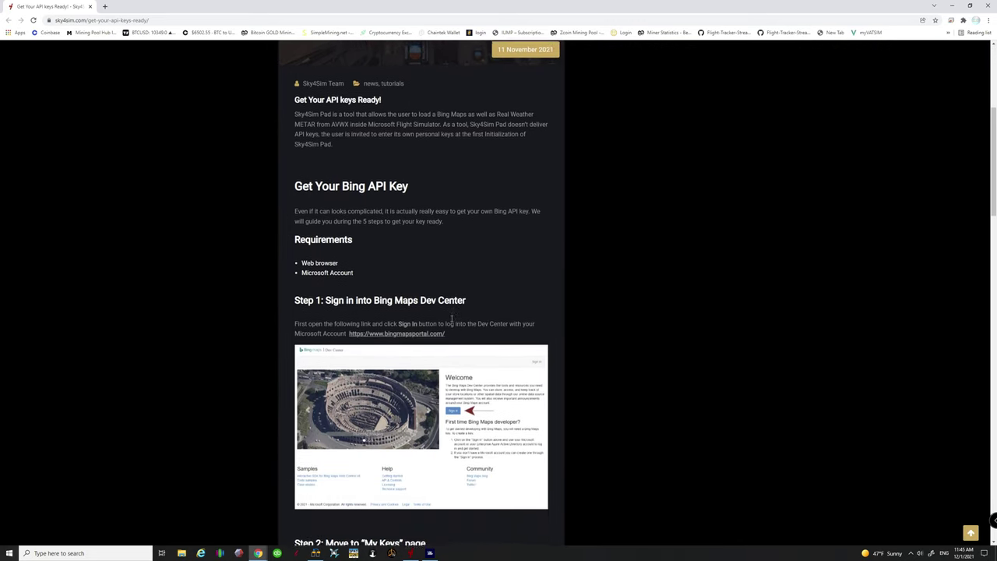
scroll(451, 321, "down", 3)
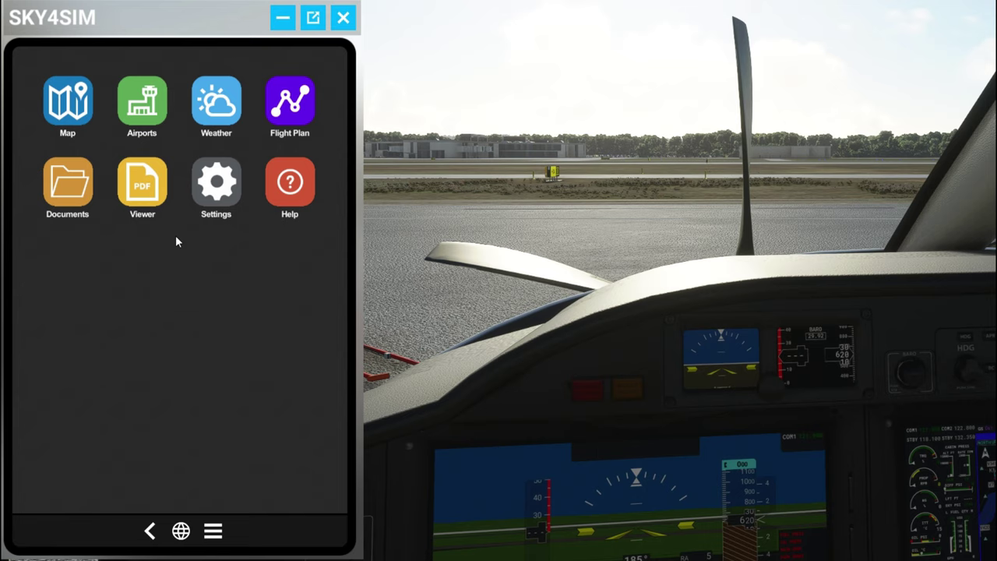
Review the tablet's Bing and Avwx API key settings and return to the shortcut settings.
left_click(221, 204)
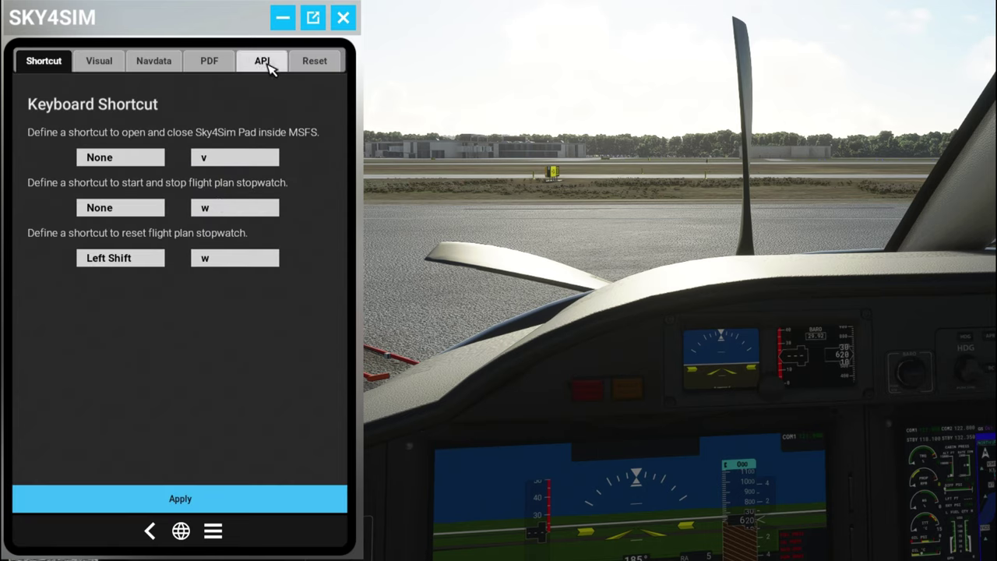
left_click(263, 61)
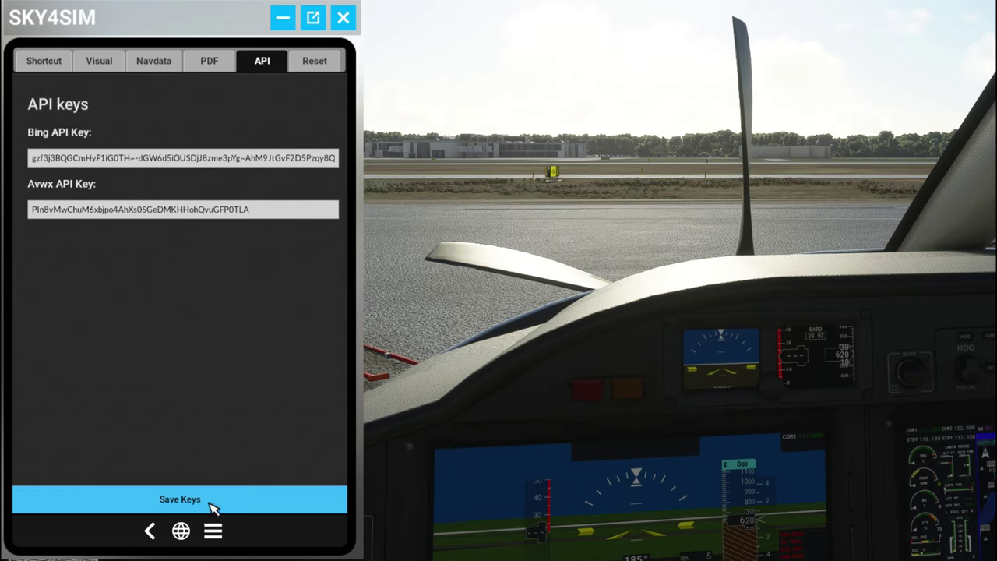
left_click(44, 64)
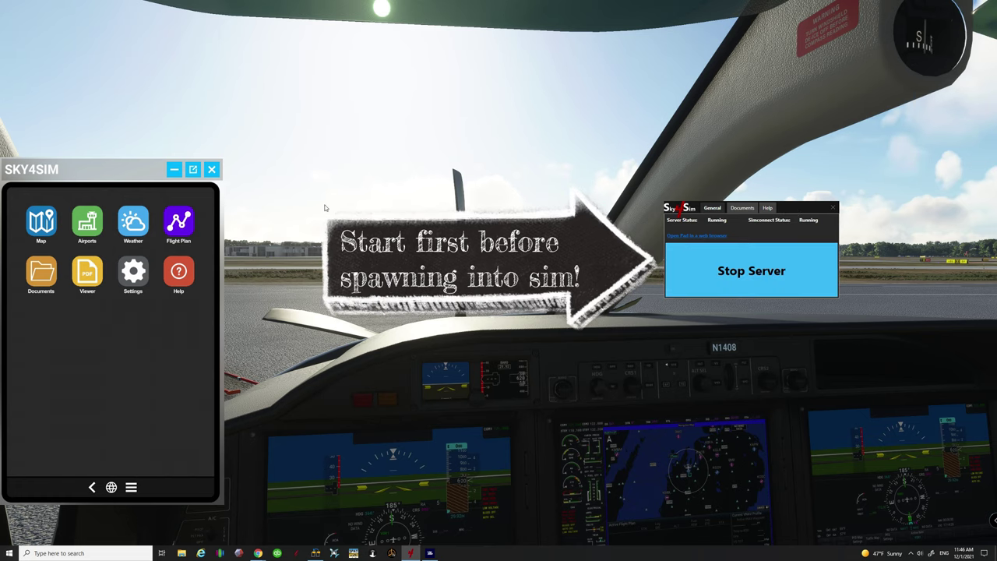
Move the SKY4SIM tablet window slightly inward from the edge of the cockpit view.
left_click(163, 165)
left_click_drag(132, 168, 173, 166)
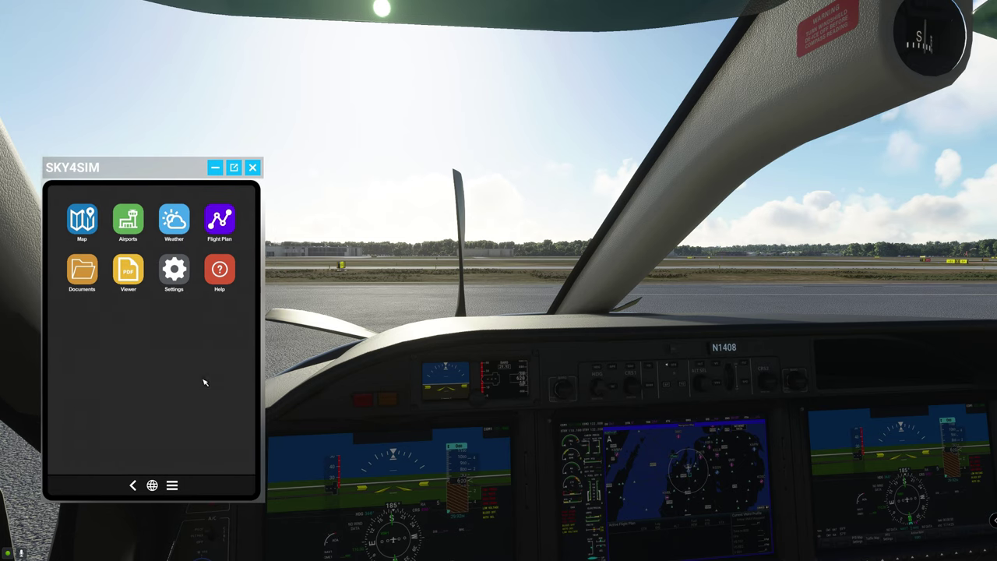